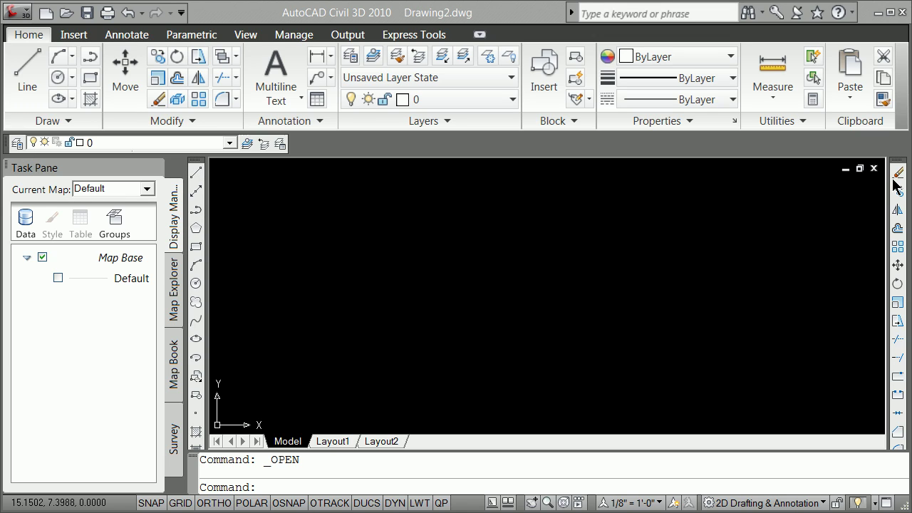
- Create a new layer named object and set its color to green
left_click(17, 147)
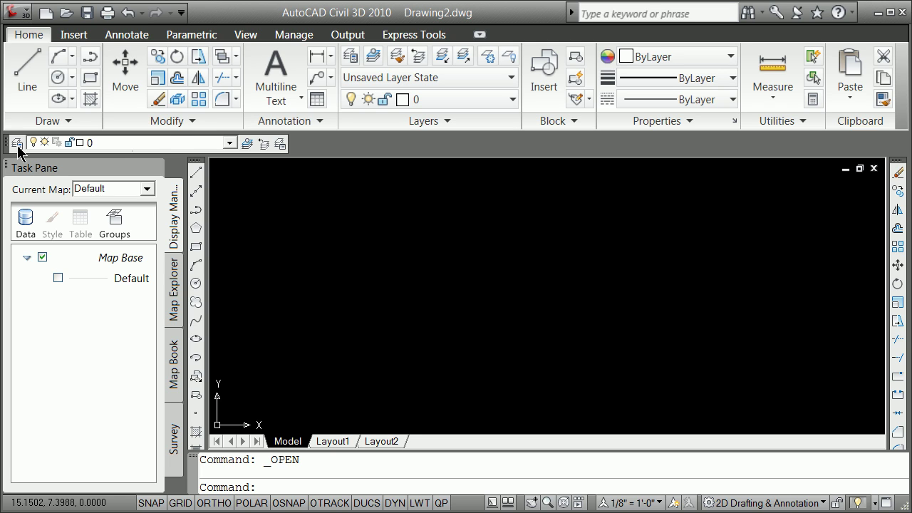
left_click(17, 147)
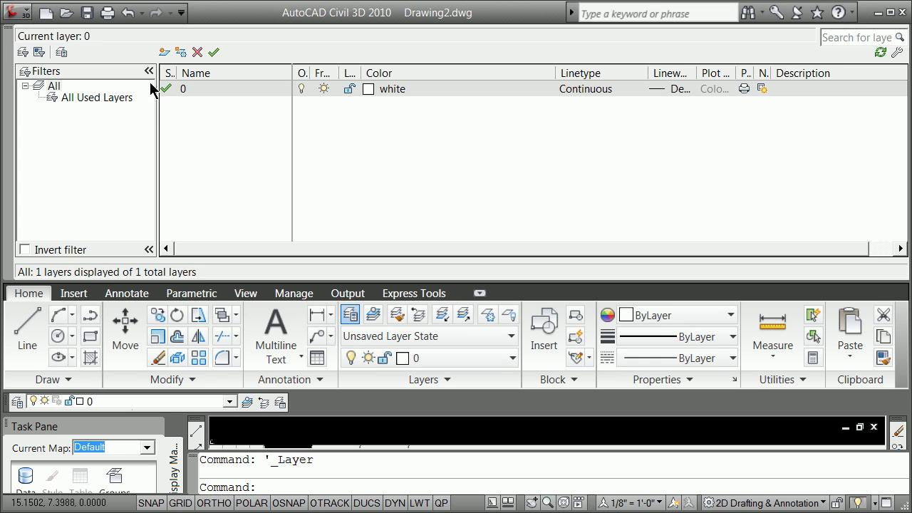
left_click(164, 53)
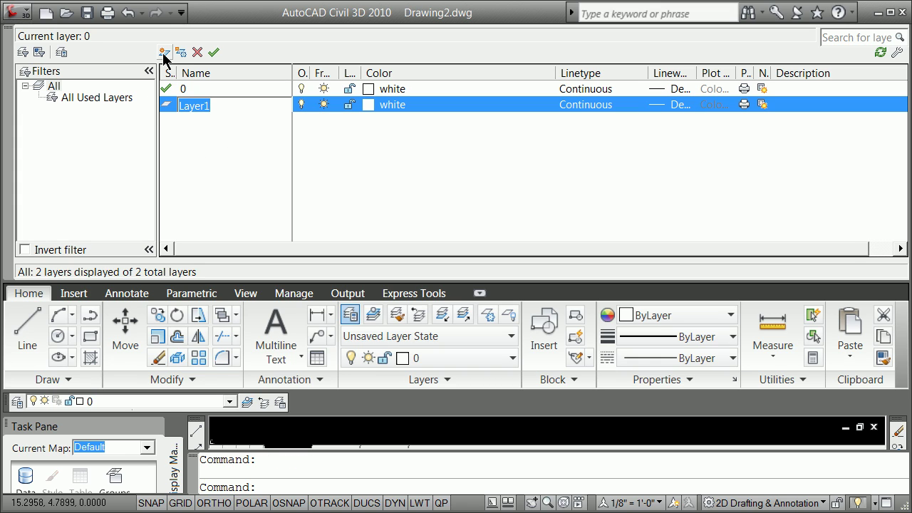
type("object")
key("Return")
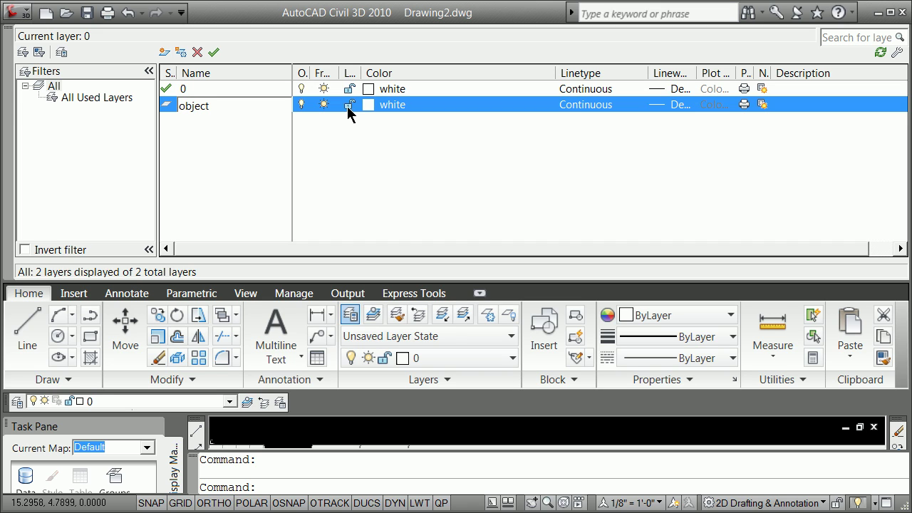
left_click(369, 104)
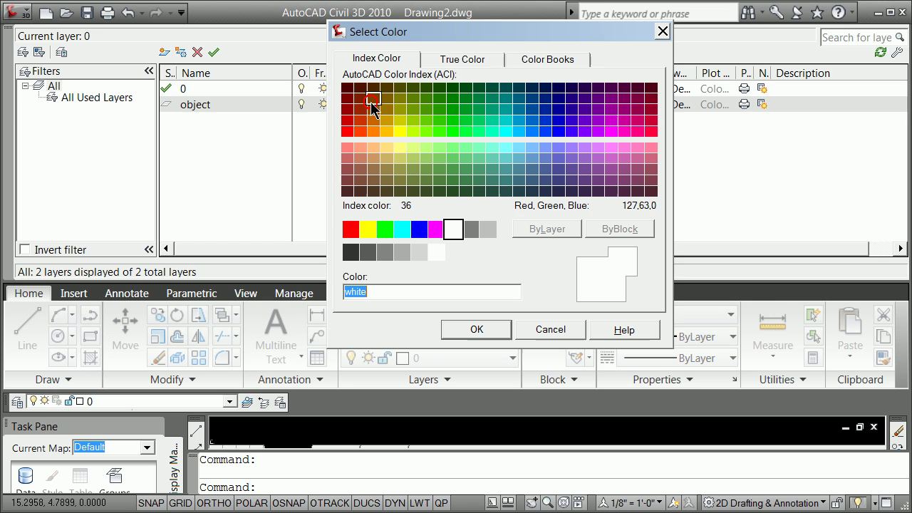
left_click(385, 229)
left_click(489, 332)
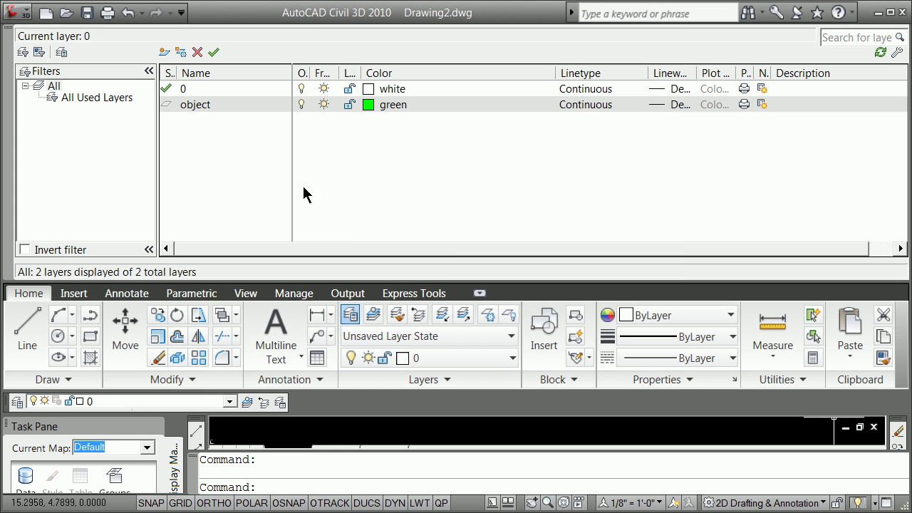
- Create a new layer named centerline and set its color to red
left_click(165, 54)
type("centerline")
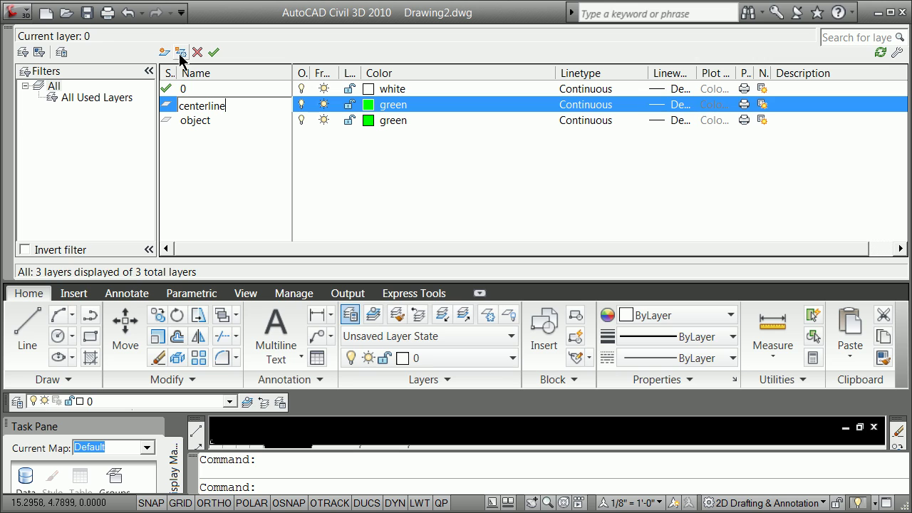
left_click(368, 105)
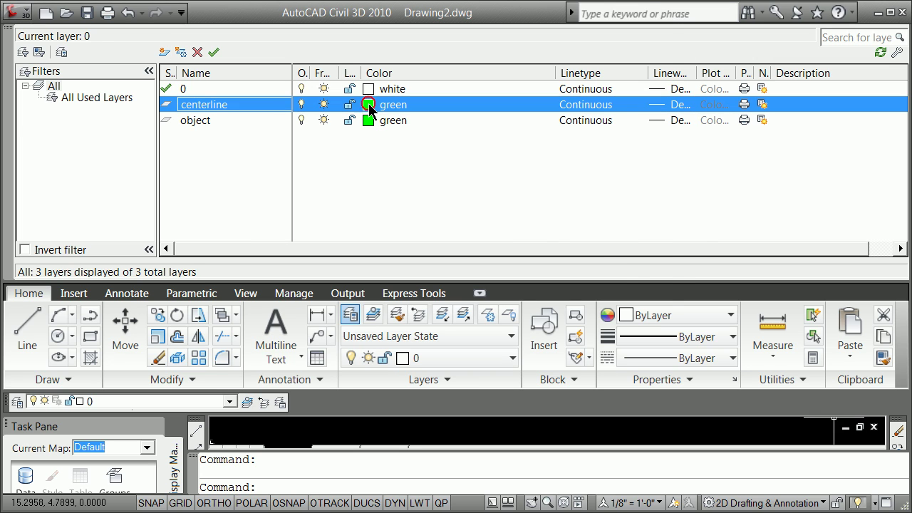
left_click(351, 229)
left_click(477, 332)
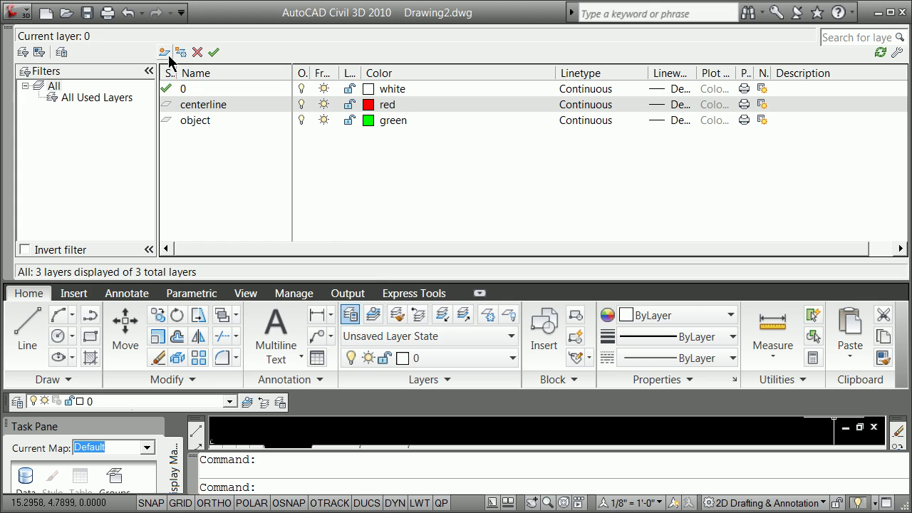
- Create a new layer named view and set its color to yellow
left_click(164, 52)
type("view")
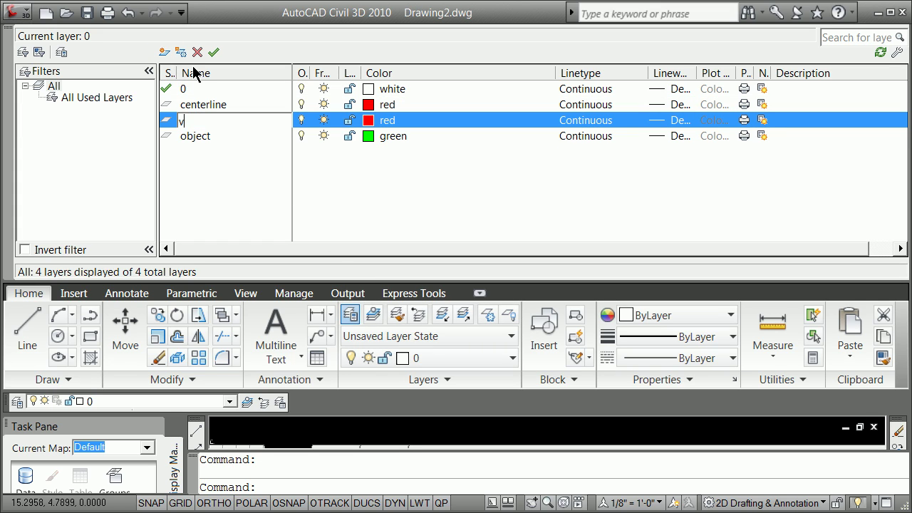
left_click(370, 123)
left_click(370, 123)
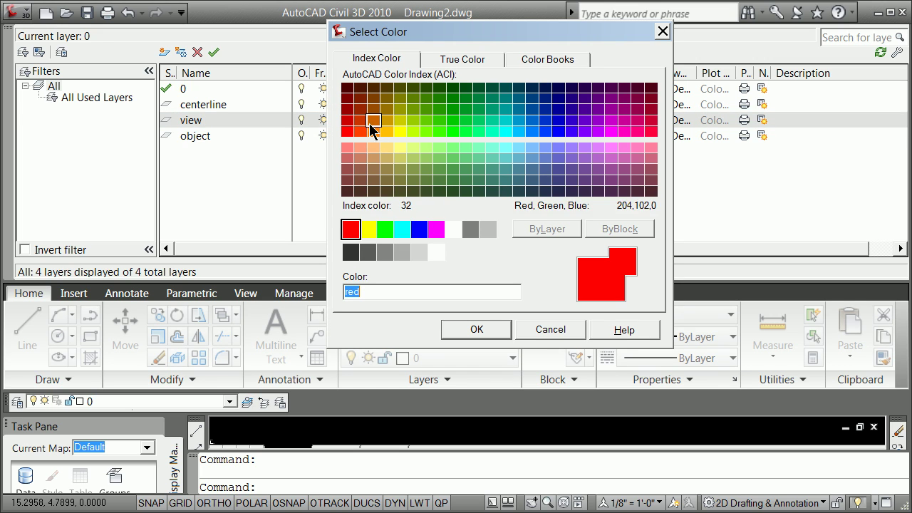
left_click(368, 228)
left_click(476, 329)
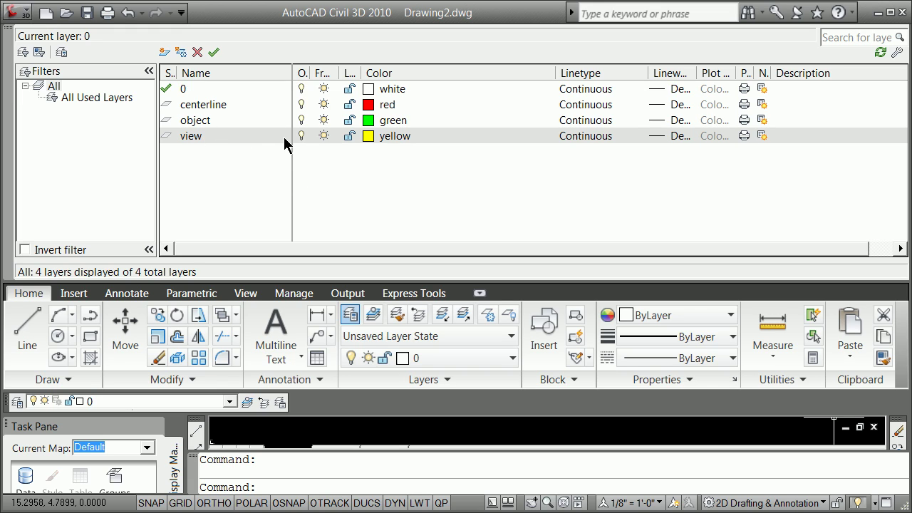
- Make the view layer current and close the layer manager
left_click(166, 135)
left_click(165, 134)
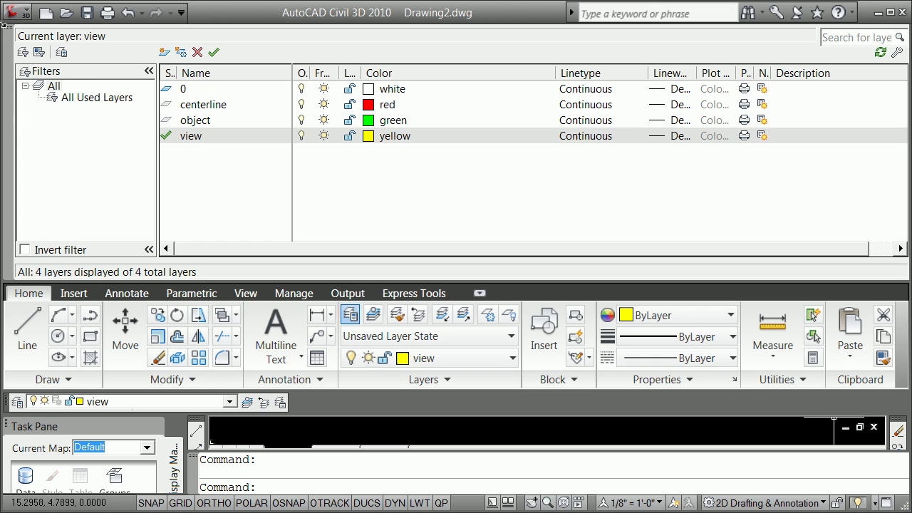
left_click(5, 26)
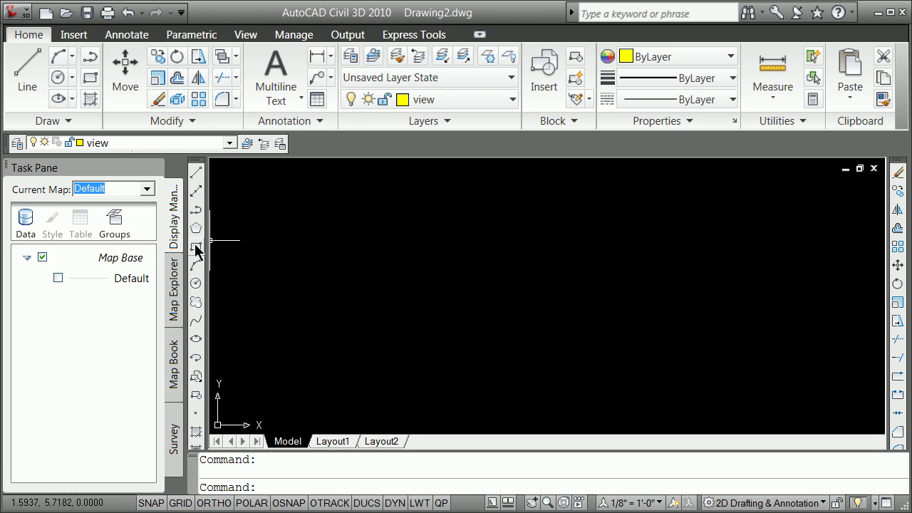
- Draw a 10 by 10 rectangle on the view layer and zoom to the drawing extents
left_click(196, 247)
left_click(418, 322)
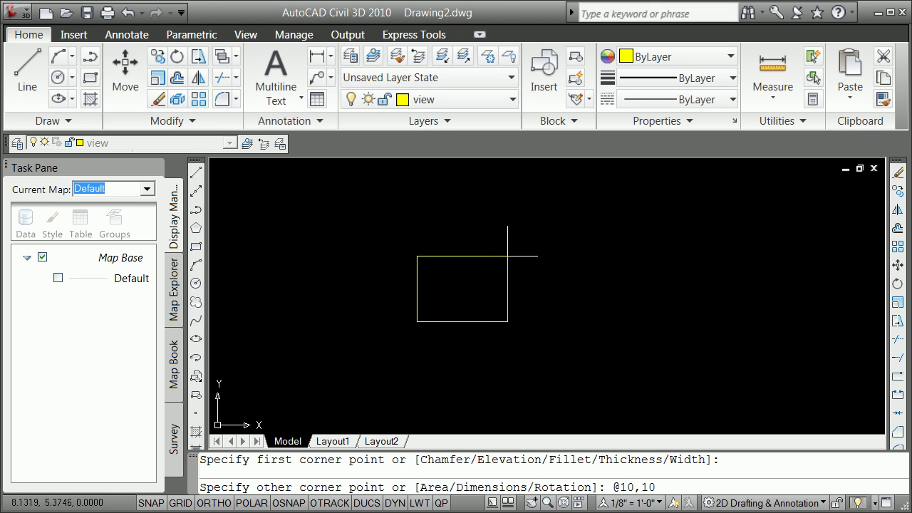
type("@10,10")
key("Return")
type("z")
key("Return")
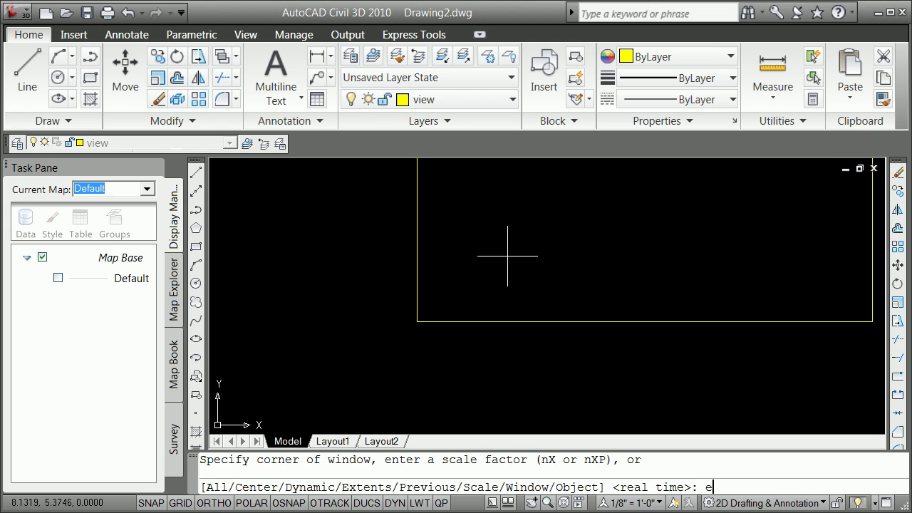
type("e")
key("Return")
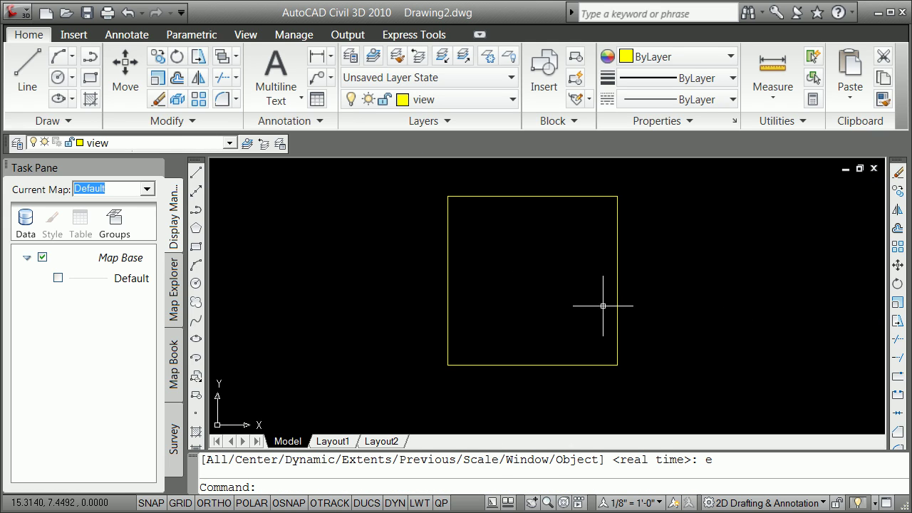
- Save the drawing as examexamp1 in the Documents folder
left_click(25, 18)
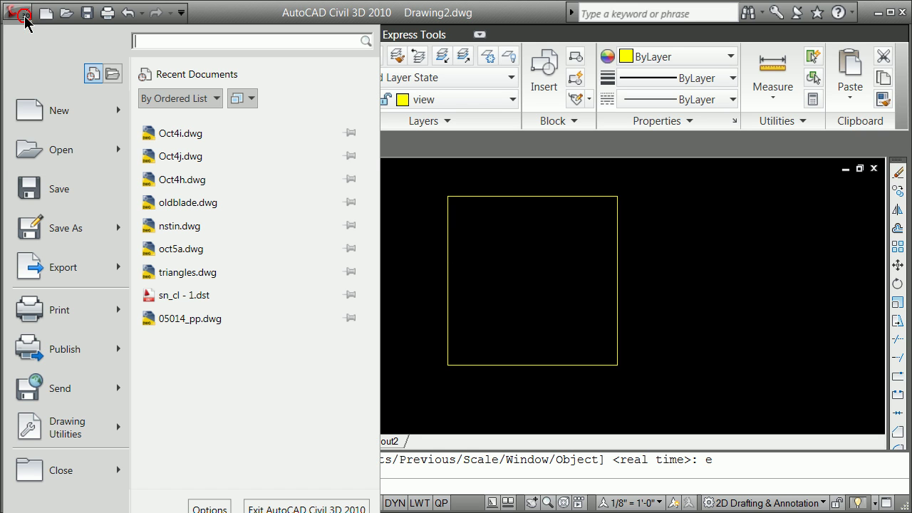
left_click(72, 227)
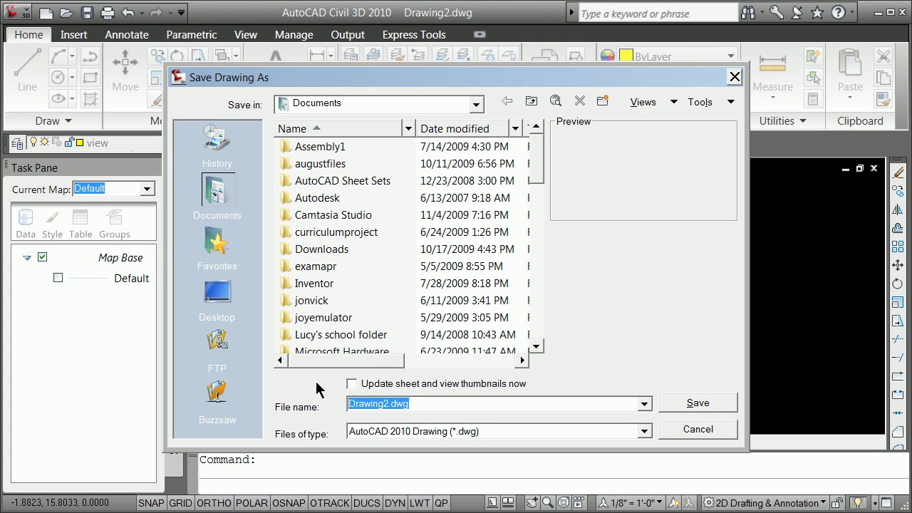
type("exam")
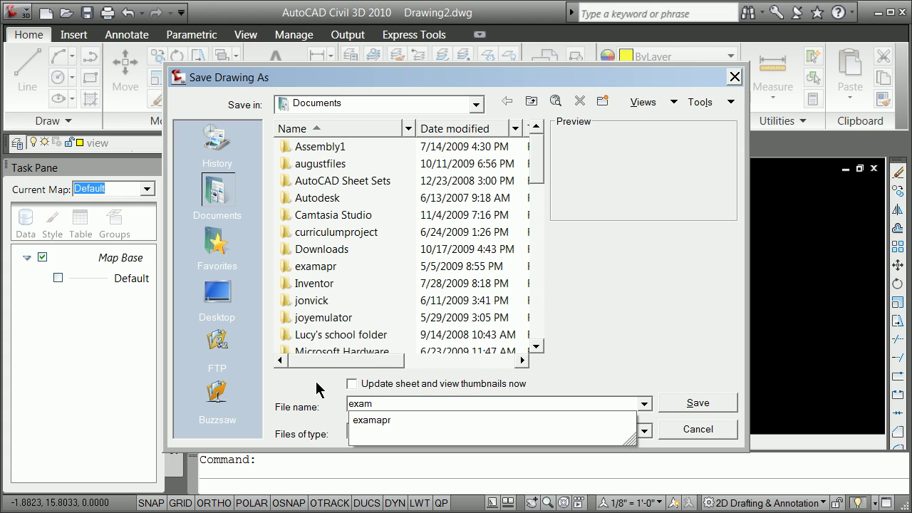
type("examp1")
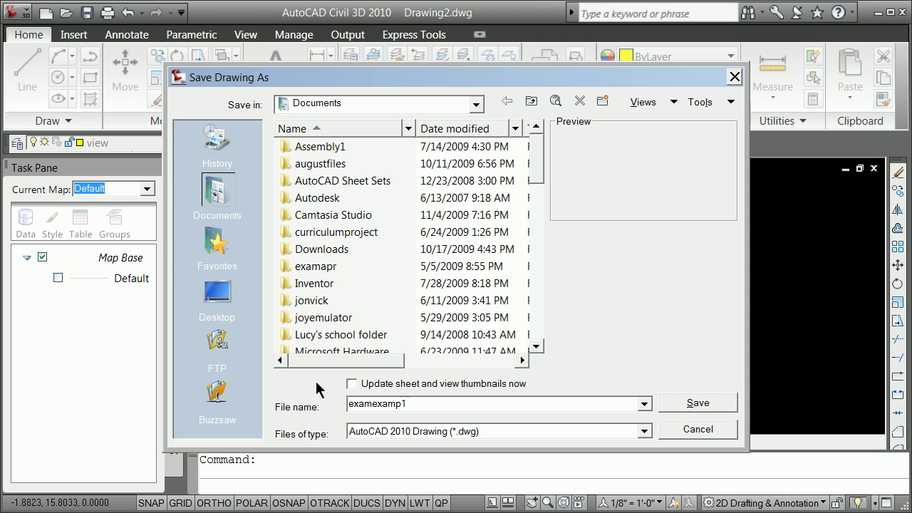
left_click(705, 402)
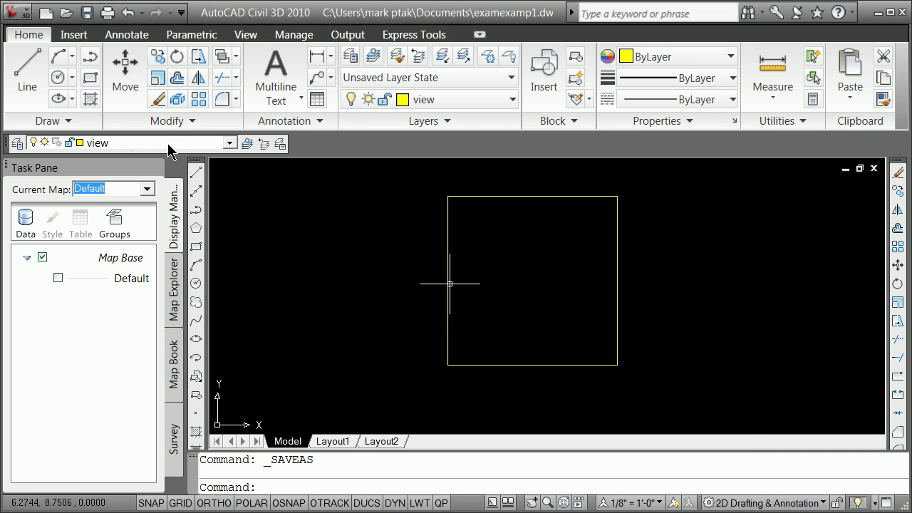
- Draw a diagonal line on the centerline layer from the square's upper-left endpoint to its lower-right endpoint
left_click(229, 142)
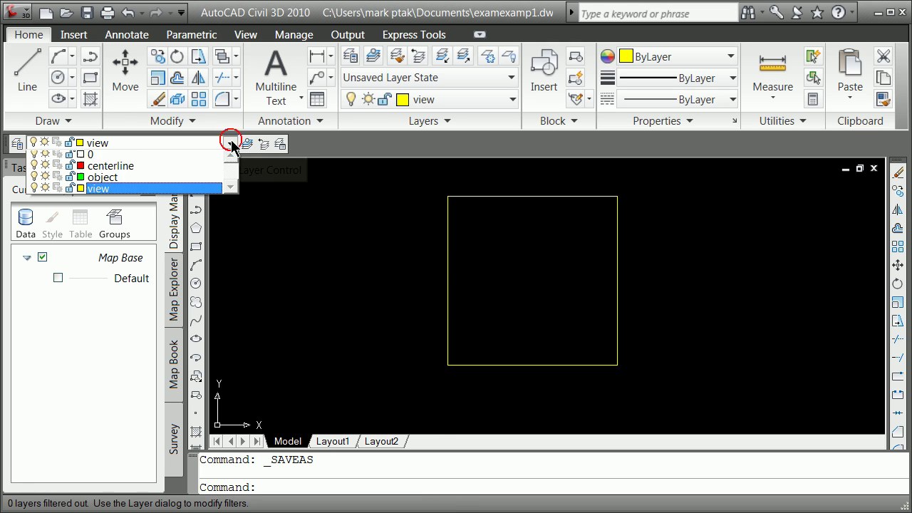
left_click(154, 169)
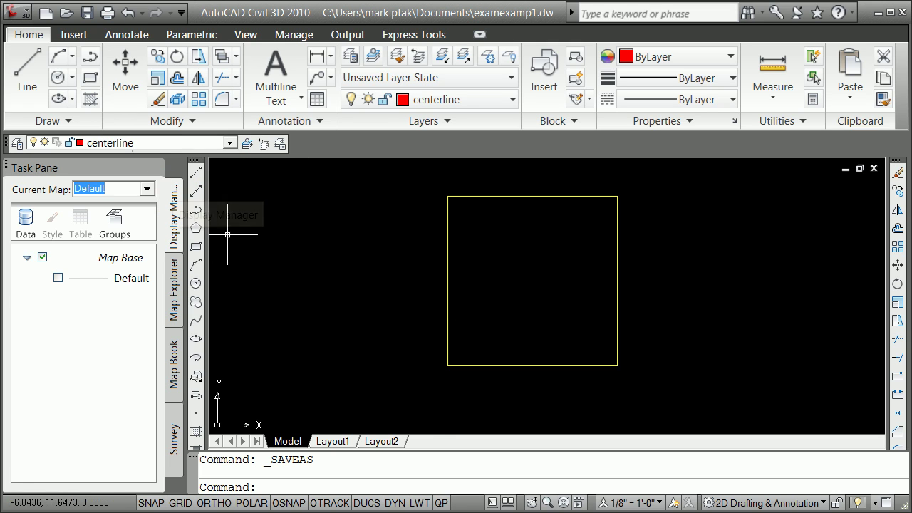
left_click(39, 85)
right_click(342, 239, "shift")
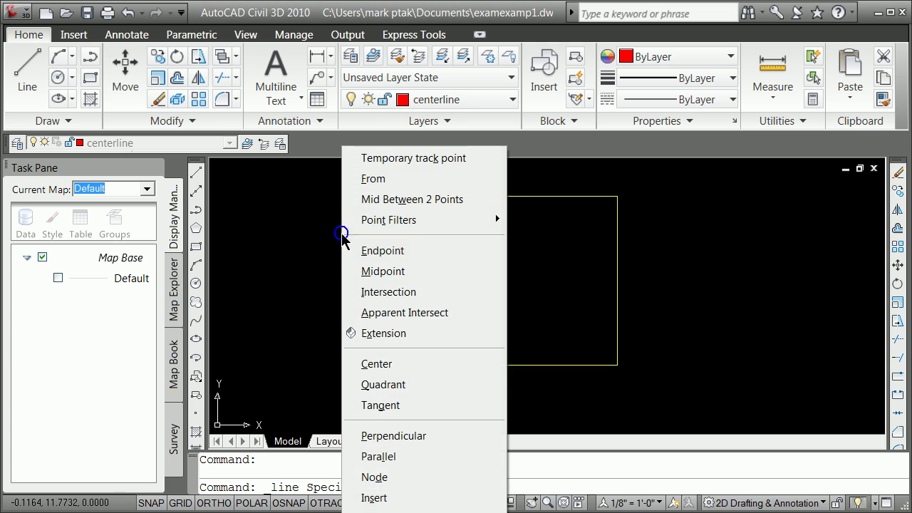
left_click(403, 262)
left_click(447, 197)
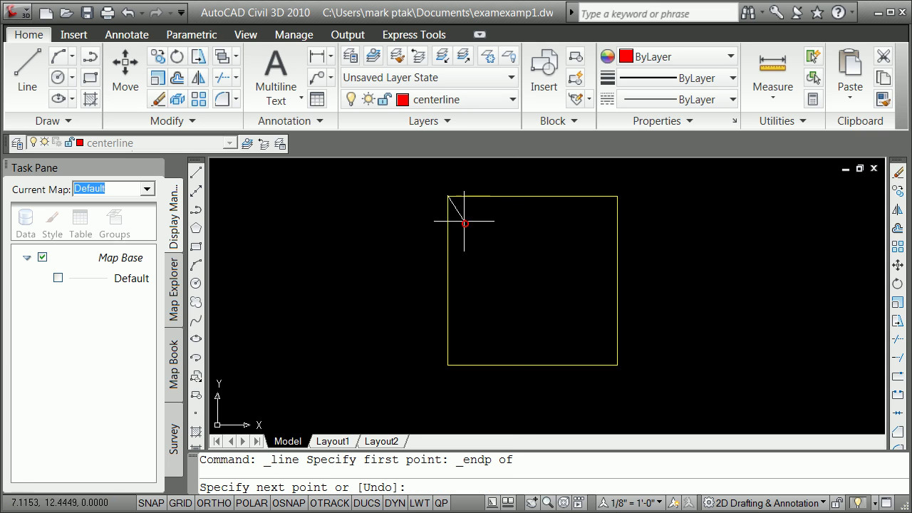
right_click(525, 270, "shift")
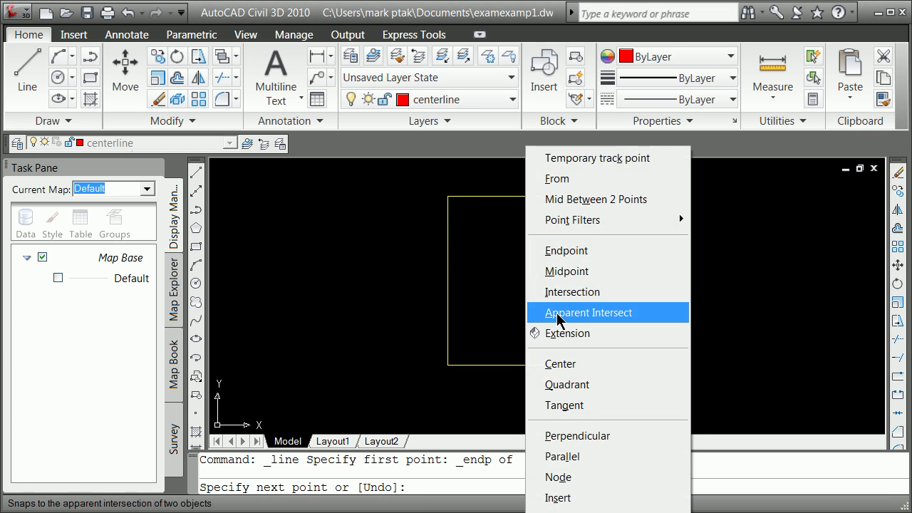
left_click(568, 250)
left_click(616, 364)
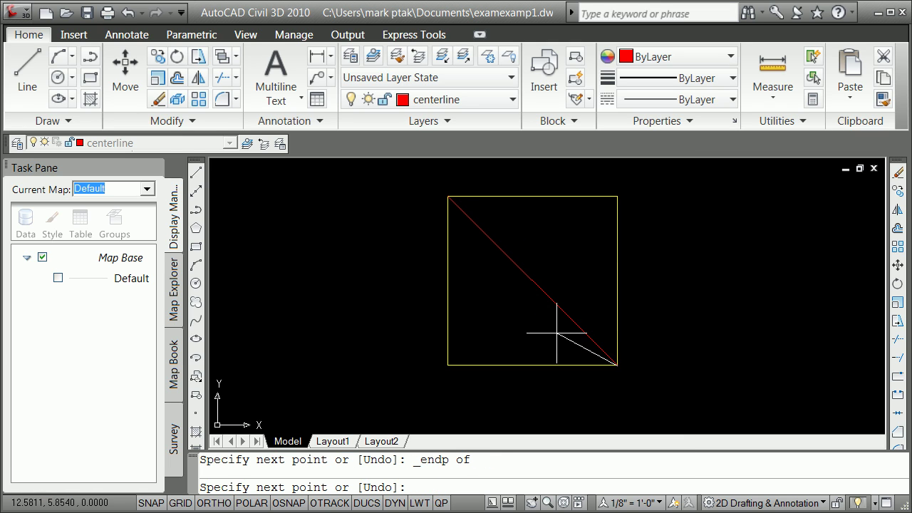
key("Return")
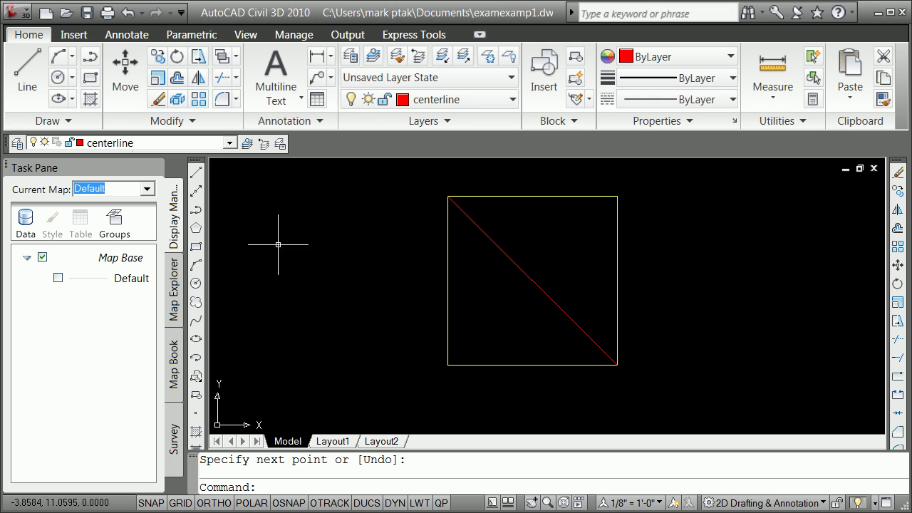
- Draw a circle of diameter 2.5 on the object layer, centered on the midpoint of the diagonal line
left_click(230, 143)
left_click(163, 182)
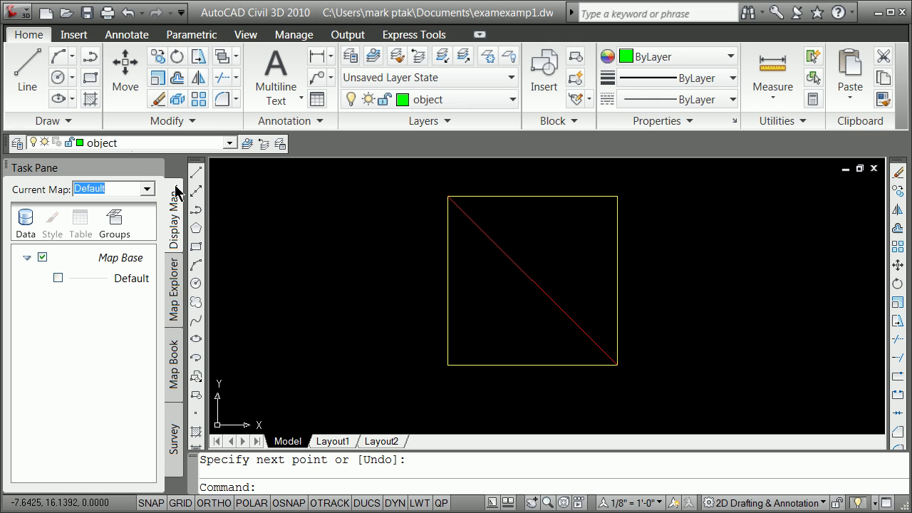
left_click(72, 77)
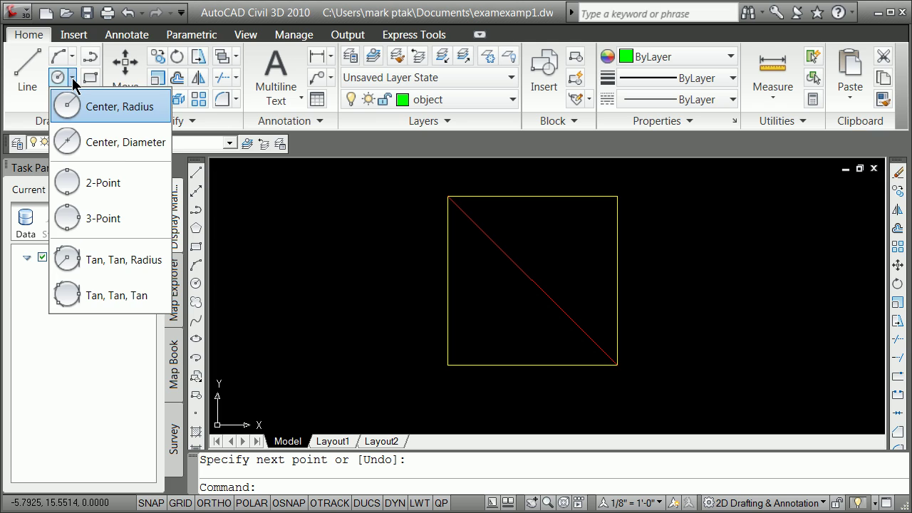
left_click(120, 146)
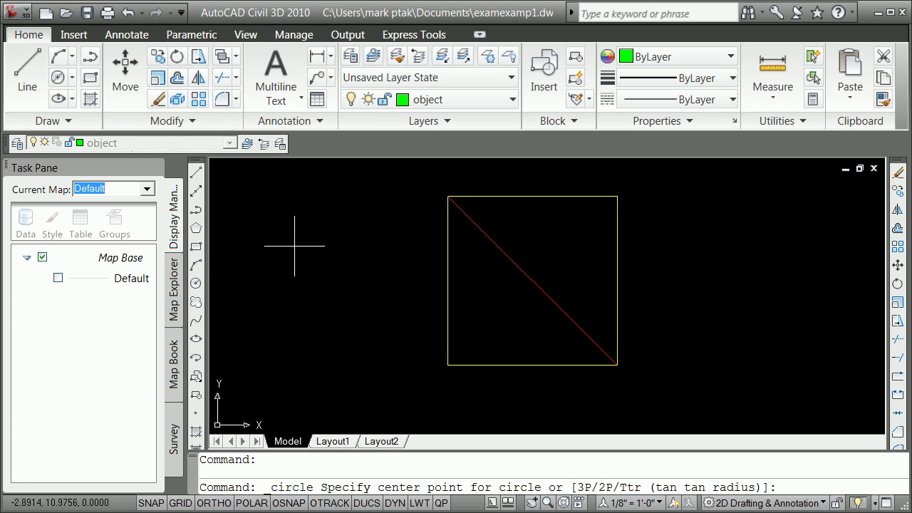
right_click(489, 309, "shift")
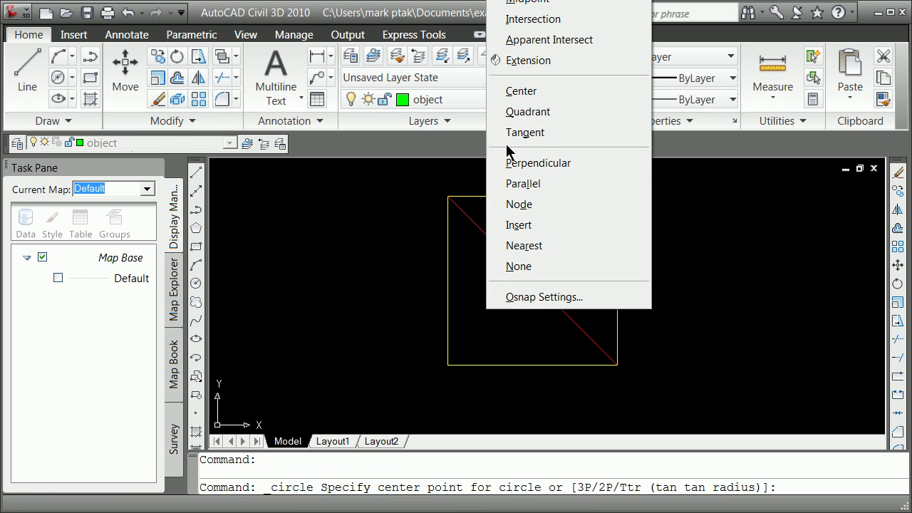
left_click(534, 3)
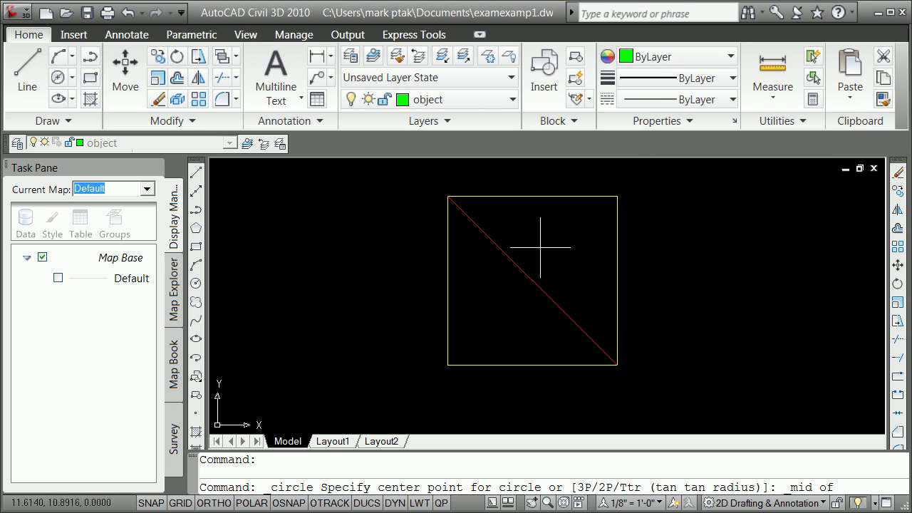
left_click(530, 274)
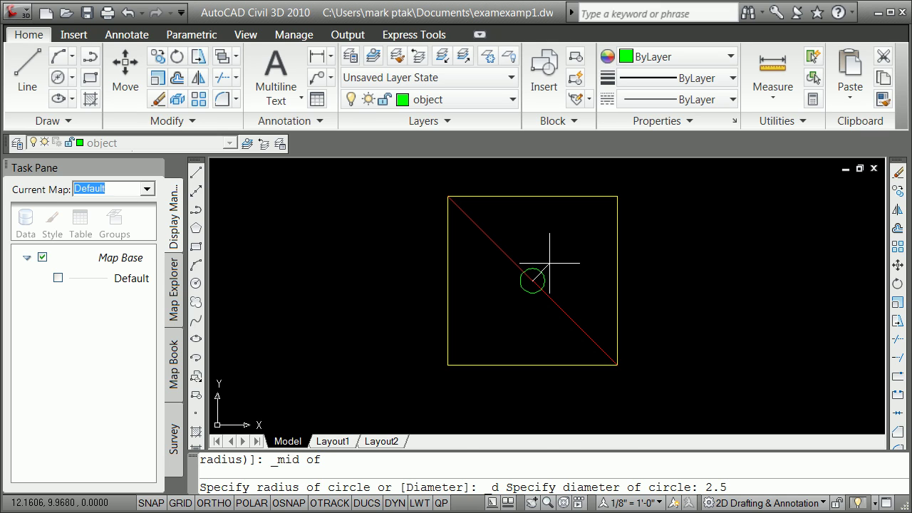
key("Return")
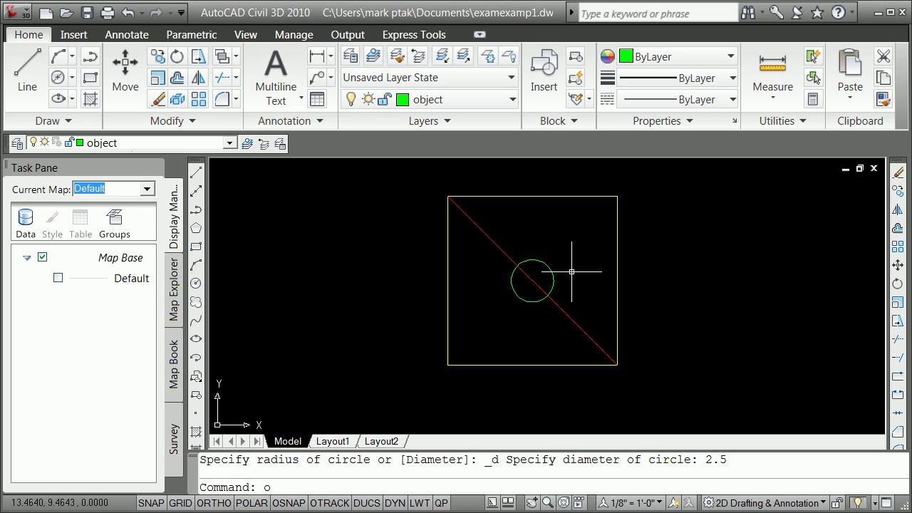
- Offset the circle outward by .25
type("o")
key("Return")
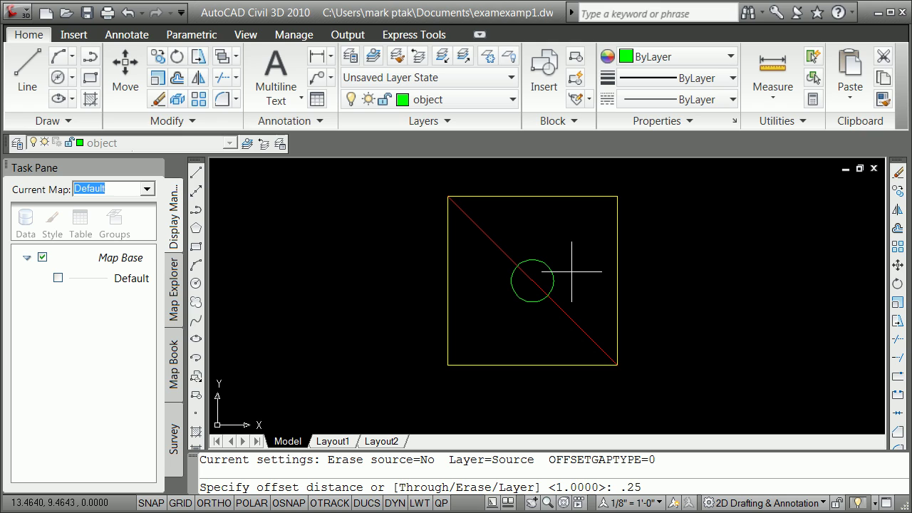
type(".25")
key("Return")
left_click(548, 265)
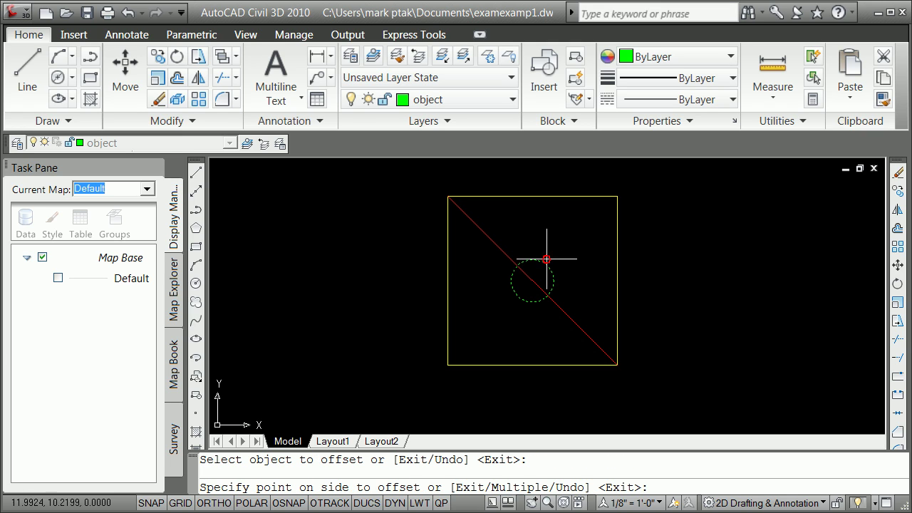
left_click(559, 250)
key("Return")
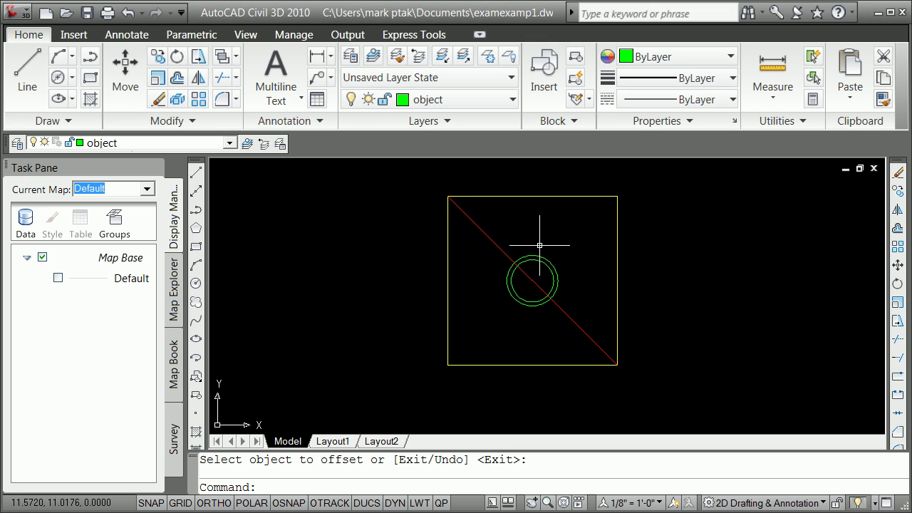
- Offset the outer of the two circles outward by another .25
key("Return")
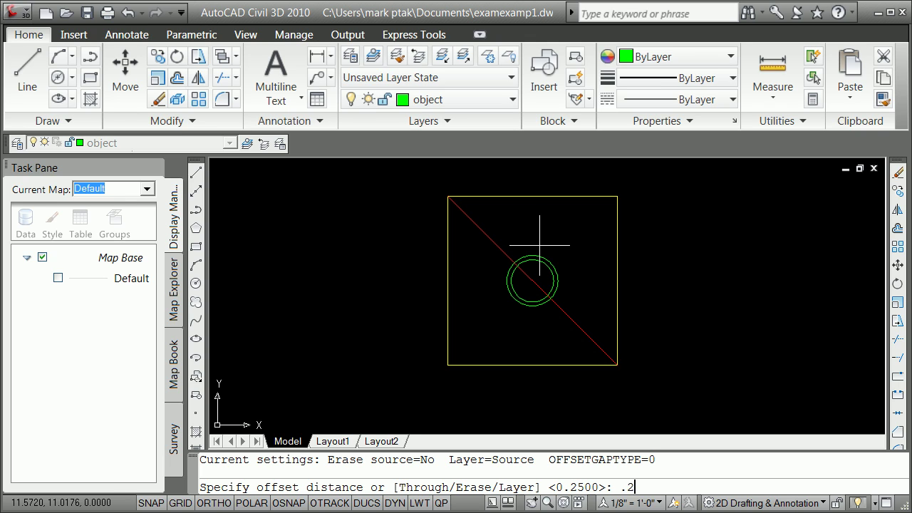
key("Return")
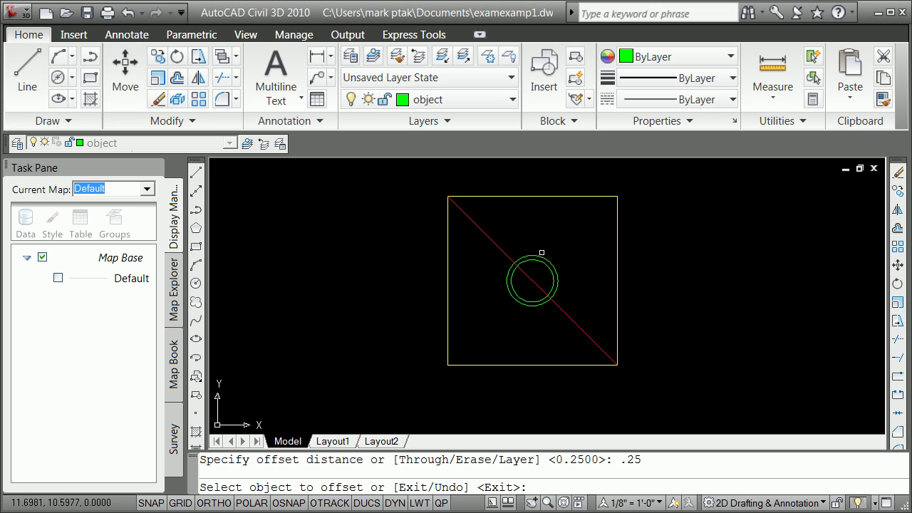
left_click(541, 254)
left_click(546, 242)
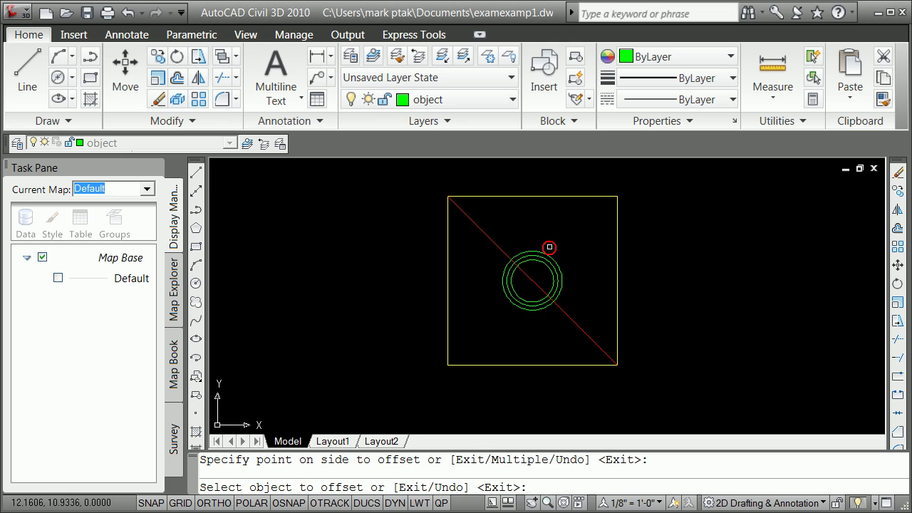
- End the offset command and erase the outermost of the three circles
scroll(545, 252, "down", 3)
scroll(545, 254, "up", 6)
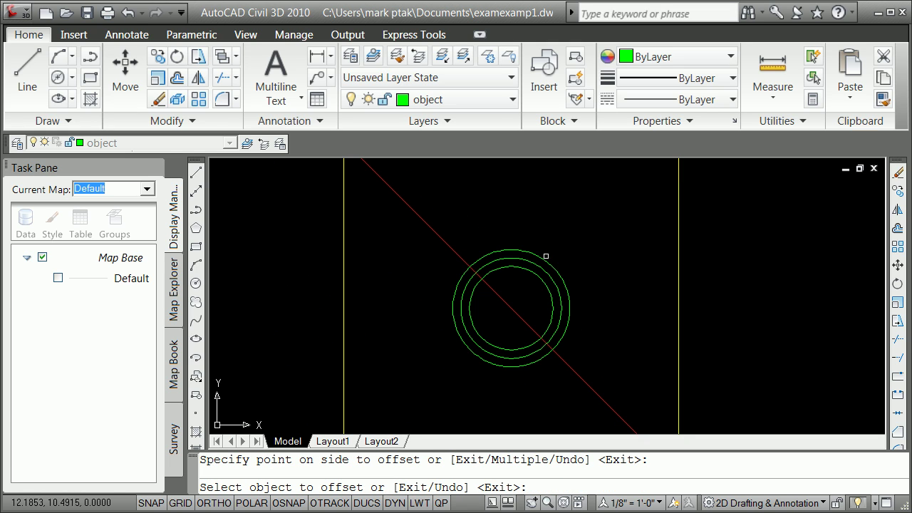
type("e")
key("Return")
key("Return")
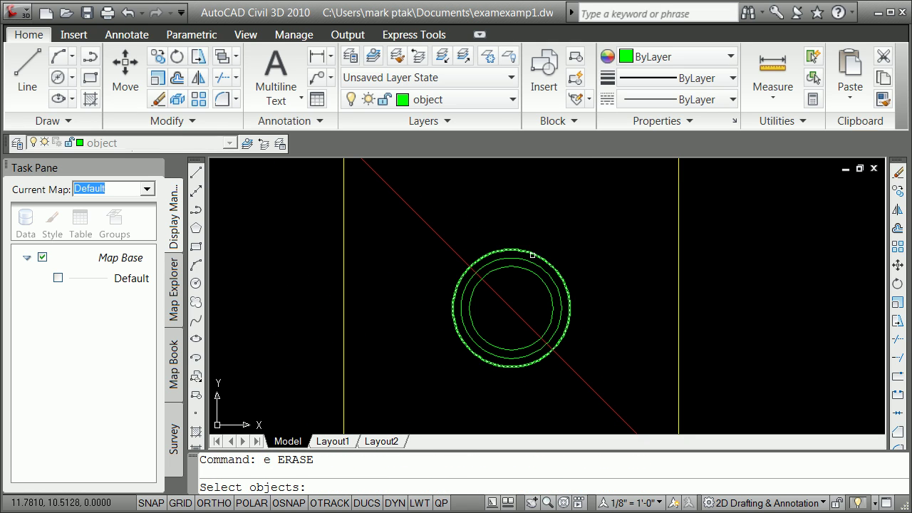
left_click(532, 254)
key("Return")
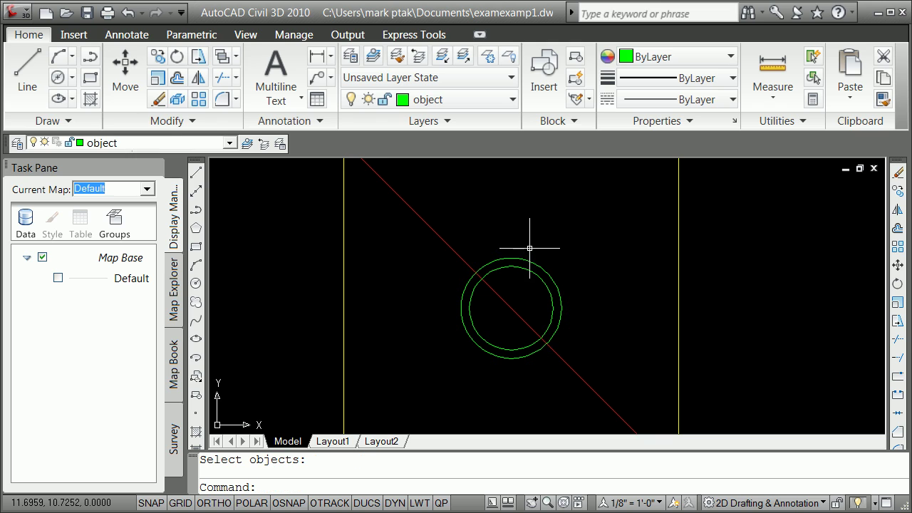
- Offset the larger of the two remaining circles outward by .5
type("o")
key("Return")
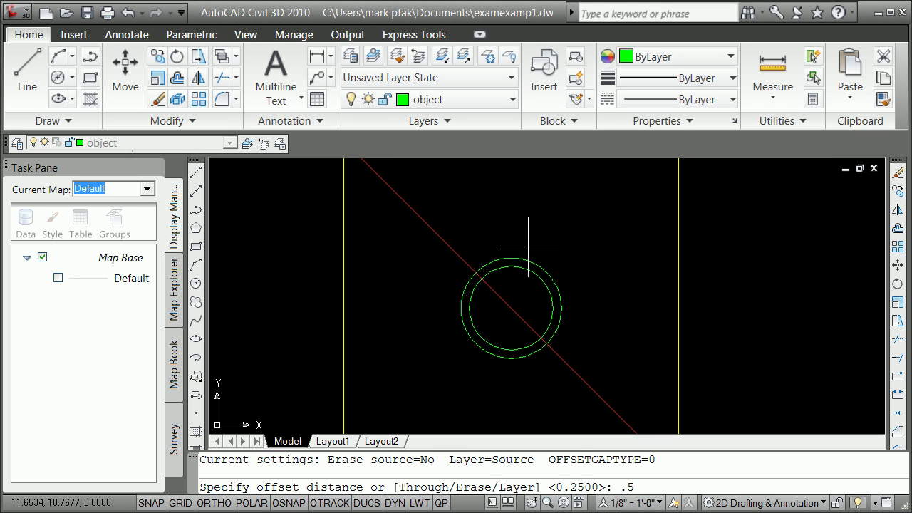
type(".5")
key("Return")
left_click(527, 259)
left_click(528, 247)
key("Return")
- Offset the outermost green circle outward by 2 to form a large concentric circle
key("Return")
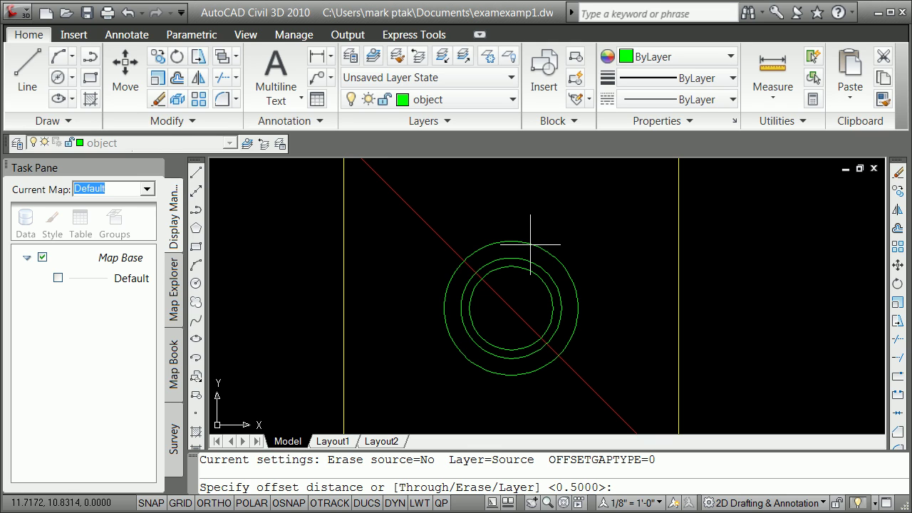
type("2")
key("Return")
left_click(530, 245)
left_click(537, 219)
key("Return")
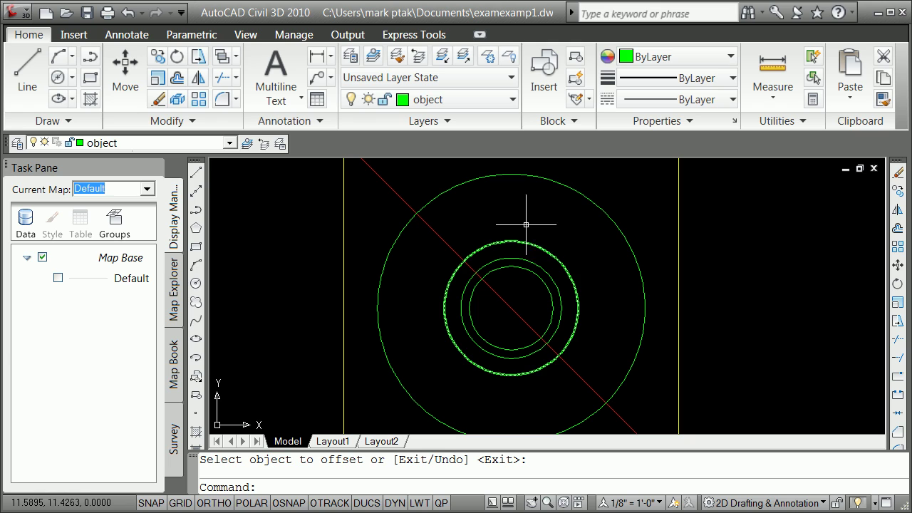
- Move the largest circle to the centerline layer and clear the selection
left_click(527, 176)
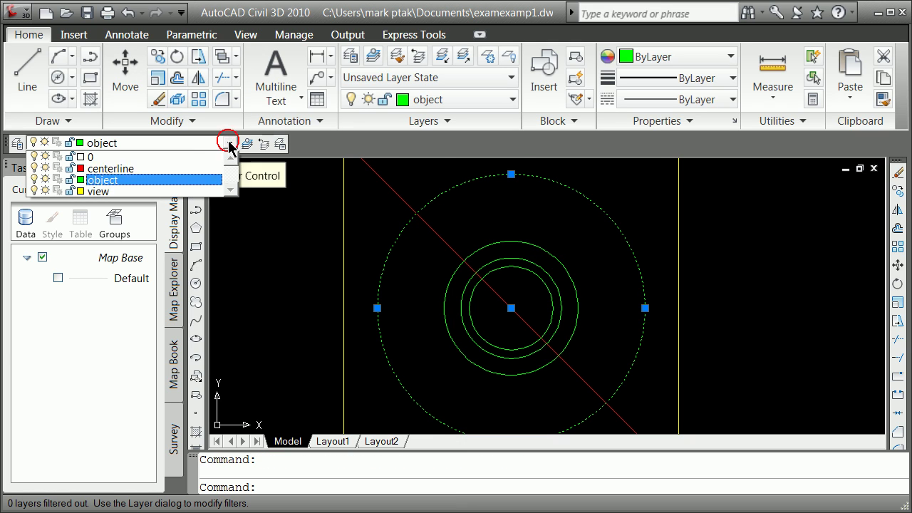
left_click(153, 168)
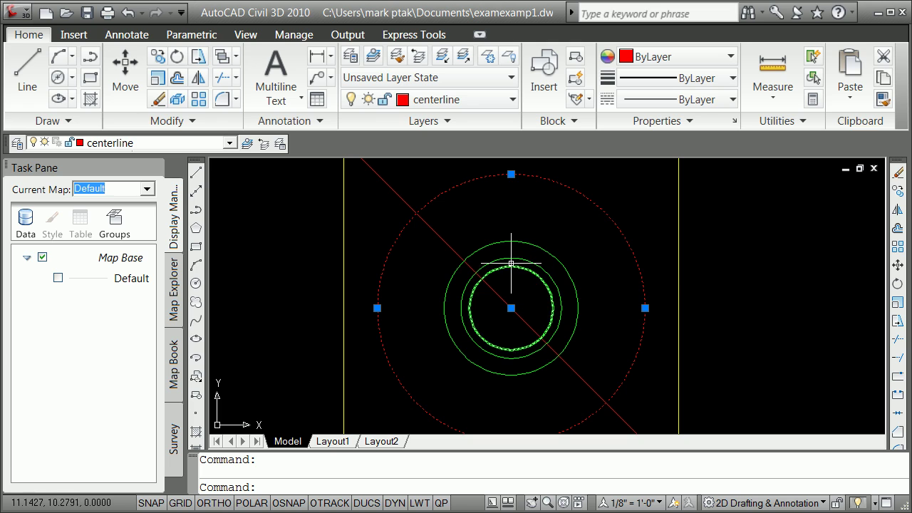
key("Escape")
- Draw a horizontal line from the diagonal's midpoint to the midpoint of the square's right side
scroll(523, 267, "down", 2)
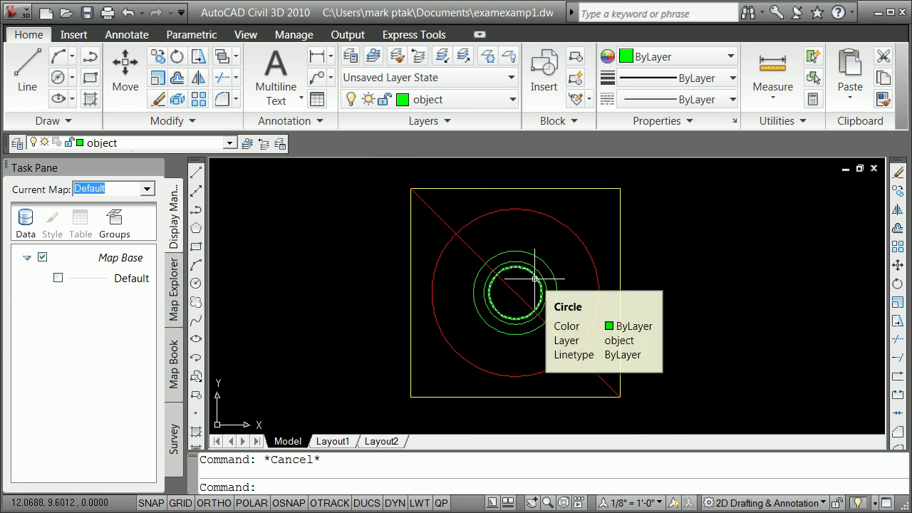
scroll(534, 279, "up", 3)
scroll(534, 277, "down", 2)
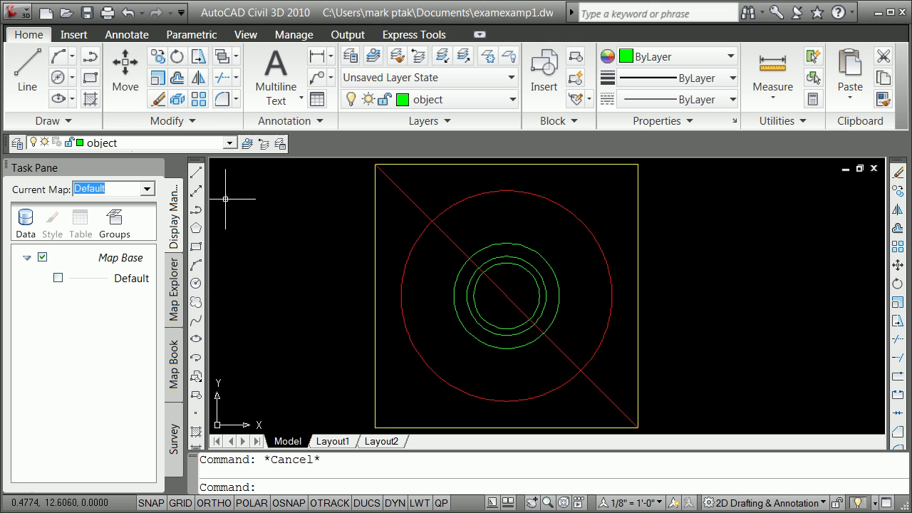
left_click(199, 176)
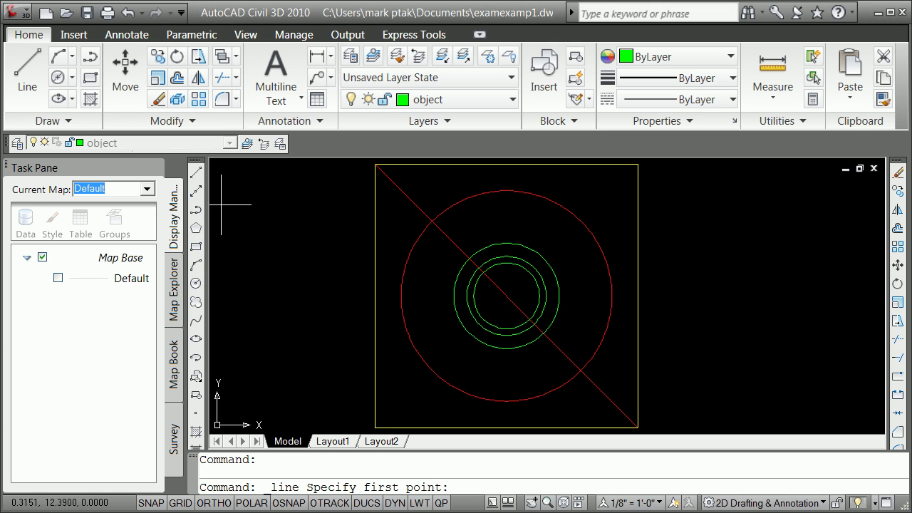
right_click(310, 252, "shift")
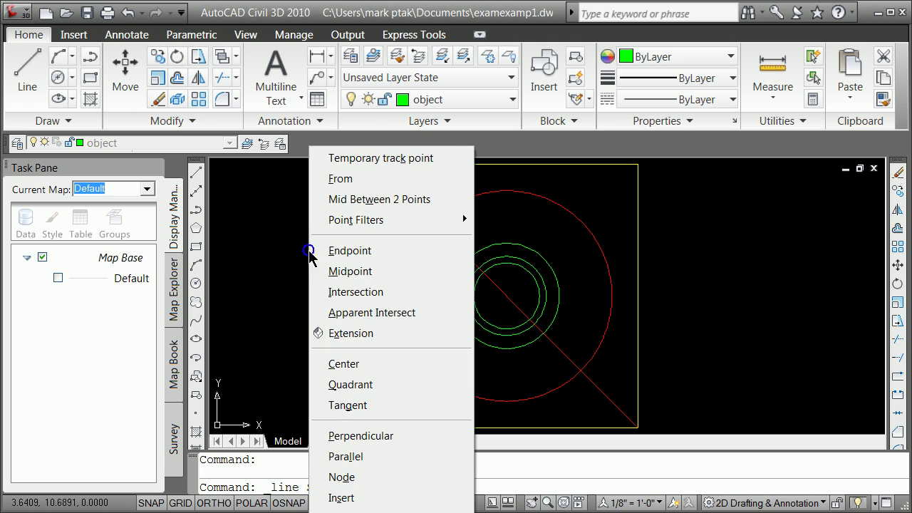
left_click(343, 271)
left_click(506, 296)
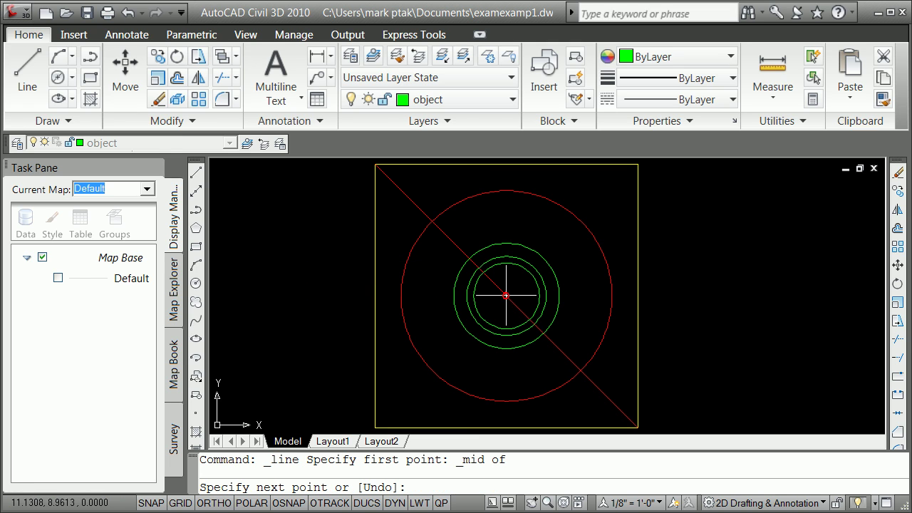
right_click(665, 306, "shift")
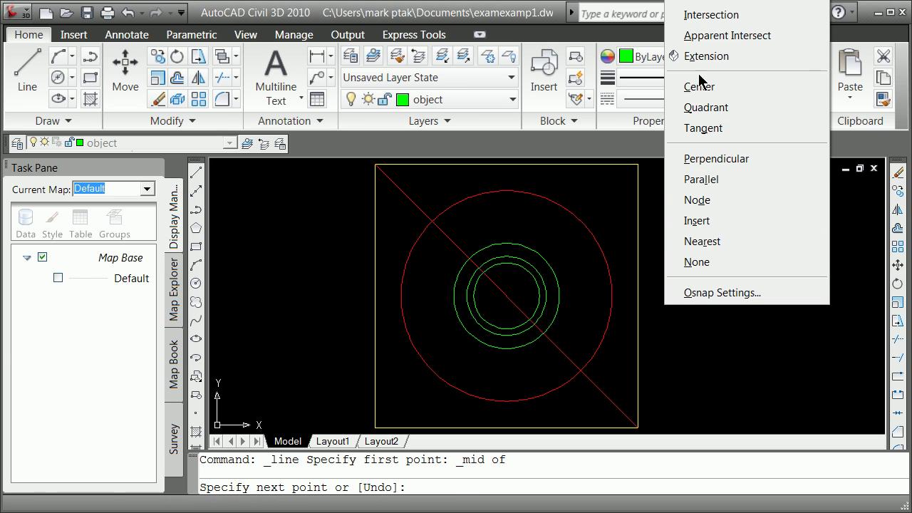
left_click(710, 7)
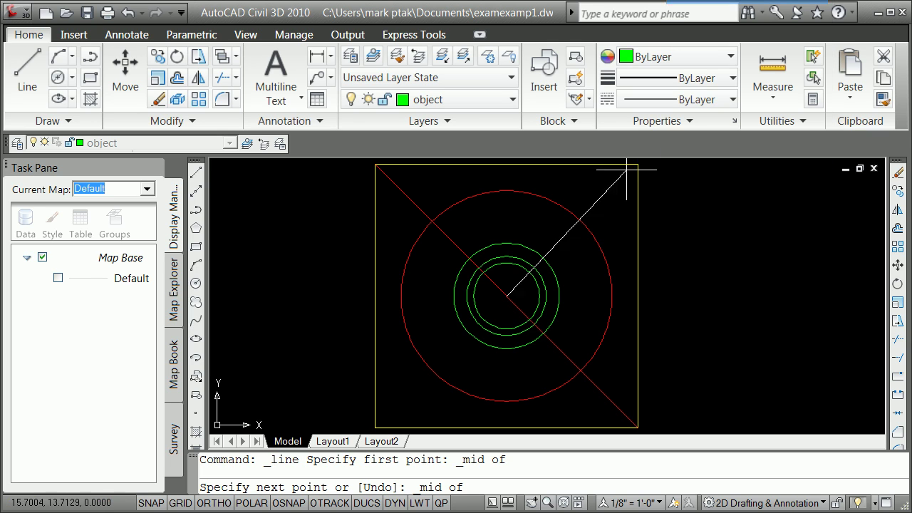
left_click(640, 295)
key("Return")
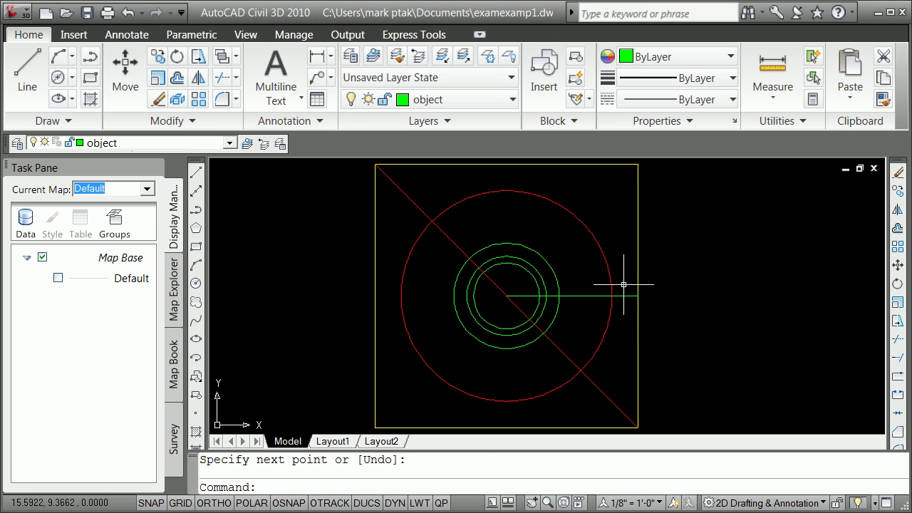
- Move the horizontal line to the centerline layer and clear the selection
left_click(576, 297)
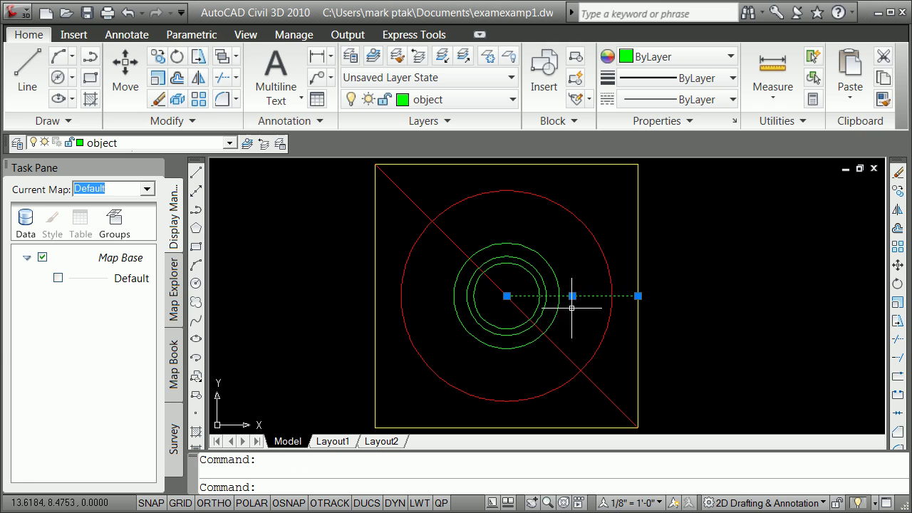
left_click(229, 142)
left_click(196, 172)
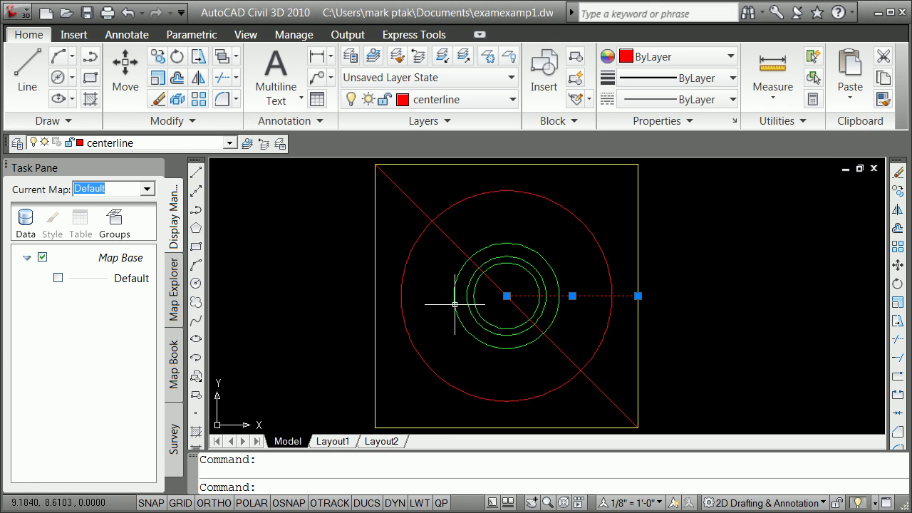
key("Escape")
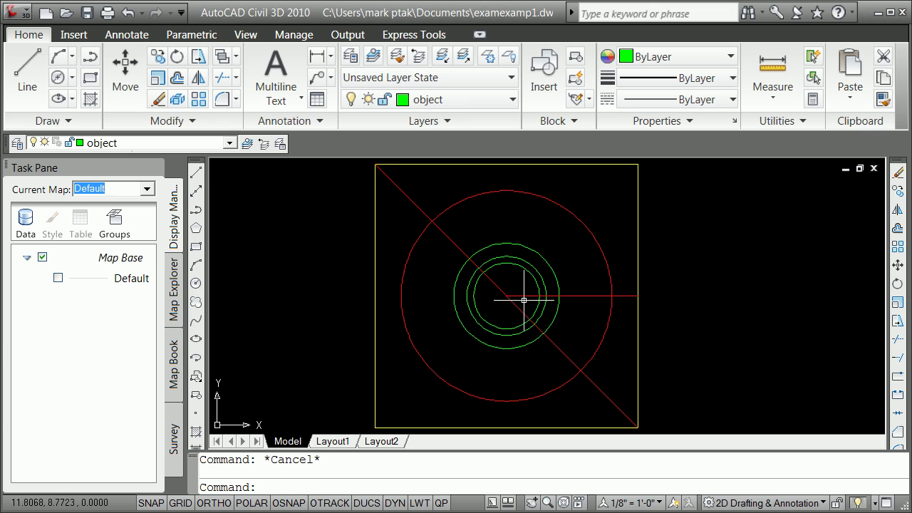
- Rotate-copy the horizontal centerline about the circles' center to add upward, left and downward centerlines
left_click(512, 296)
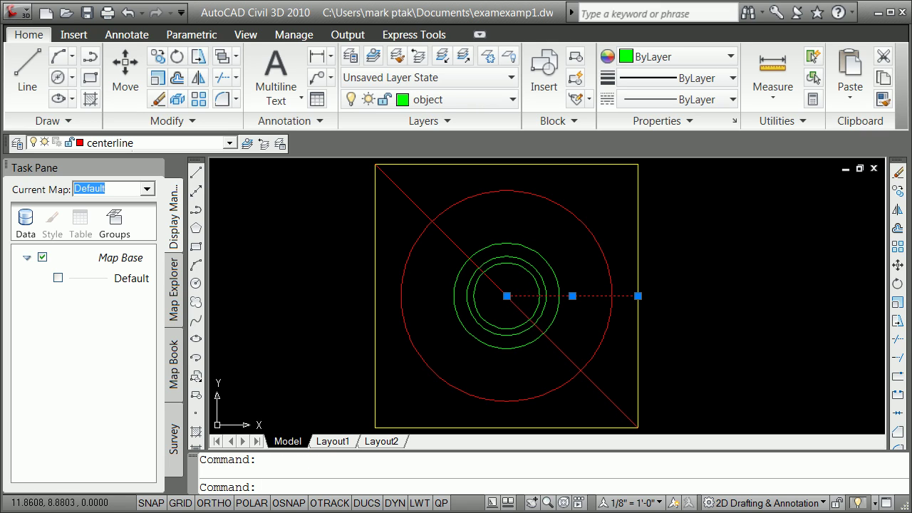
left_click(506, 296)
key("space")
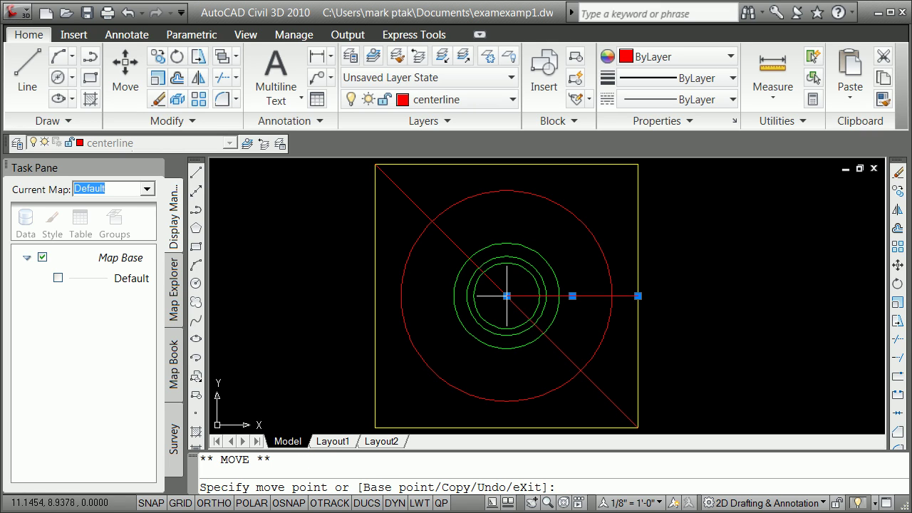
key("space")
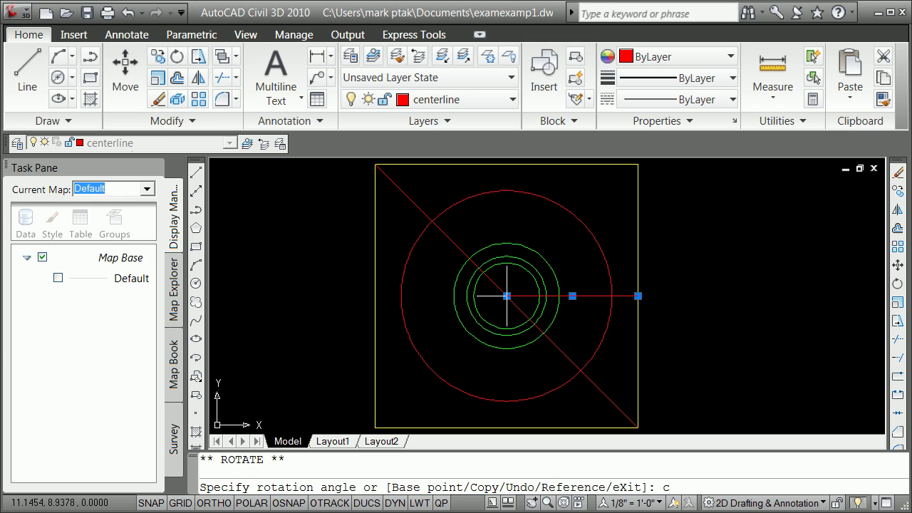
key("Return")
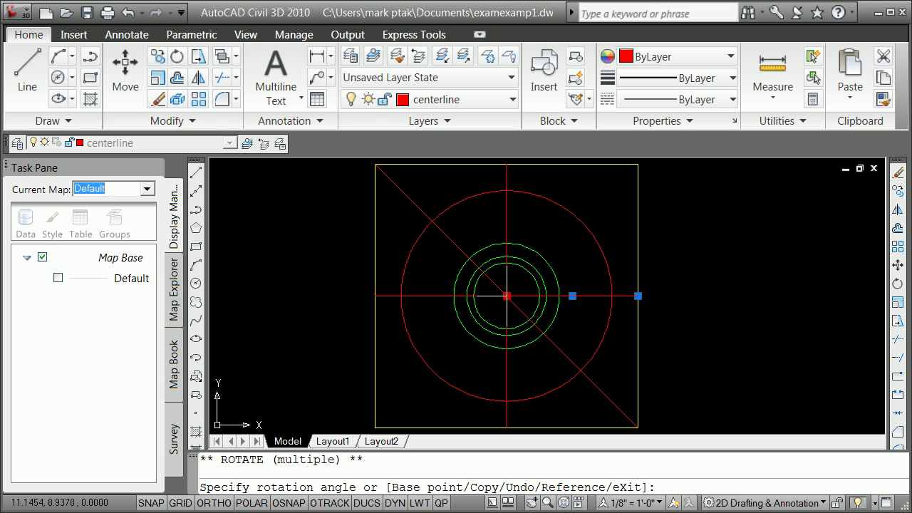
key("Return")
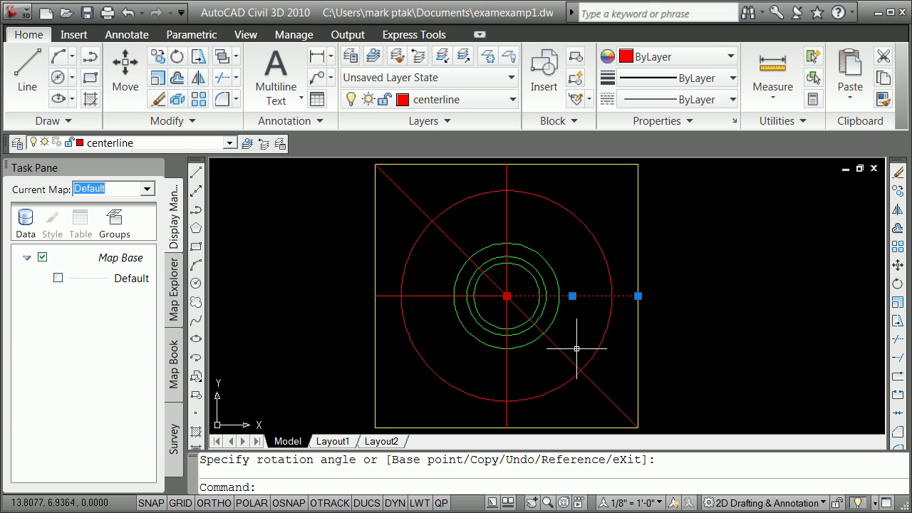
- Try to erase the diagonal line with the horizontal centerline still selected, and undo the erasure
left_click(453, 244)
type("e")
key("Return")
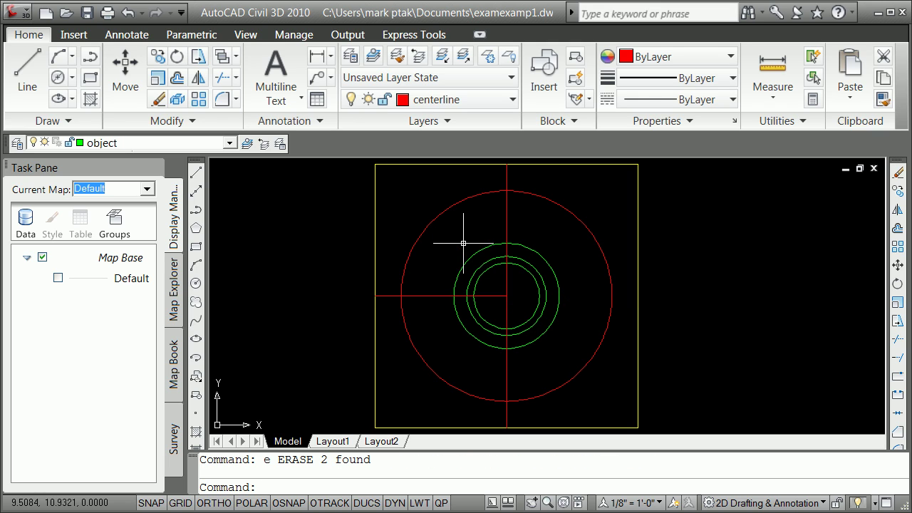
type("u")
key("Return")
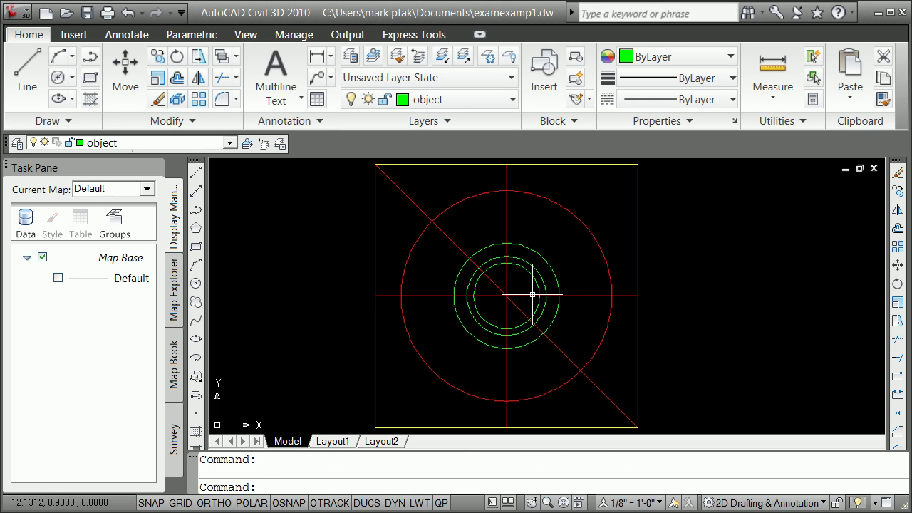
- Erase the diagonal line that runs through the square
type("e")
key("Return")
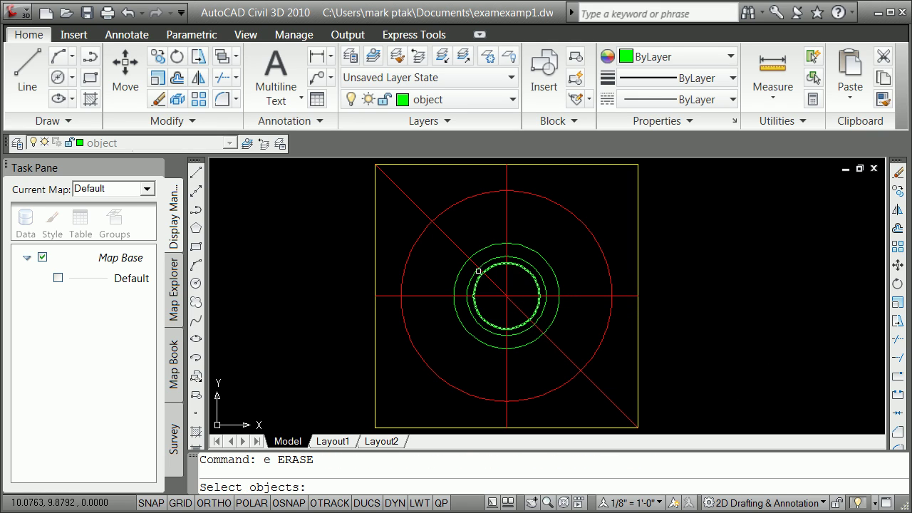
left_click(450, 240)
key("Return")
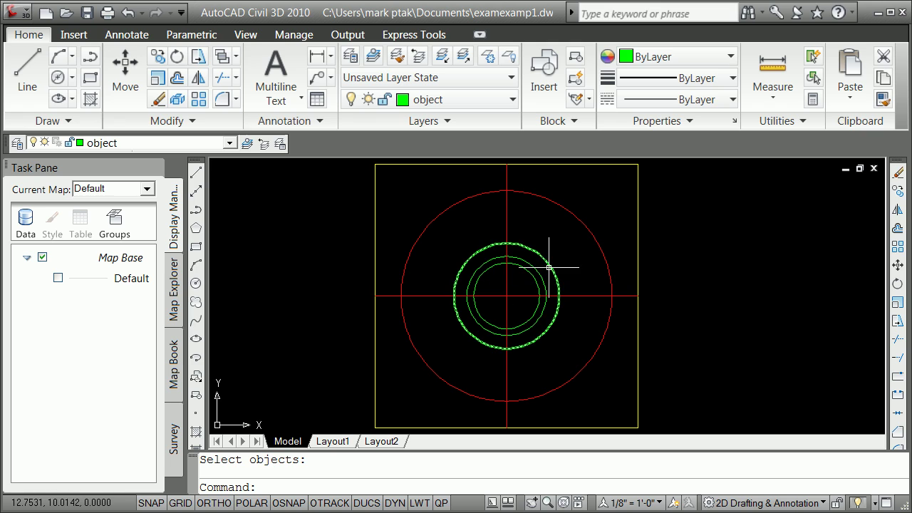
- Rotate-copy the upper vertical centerline clockwise about the circles' center to add an angled centerline, and clear the selection
left_click(506, 283)
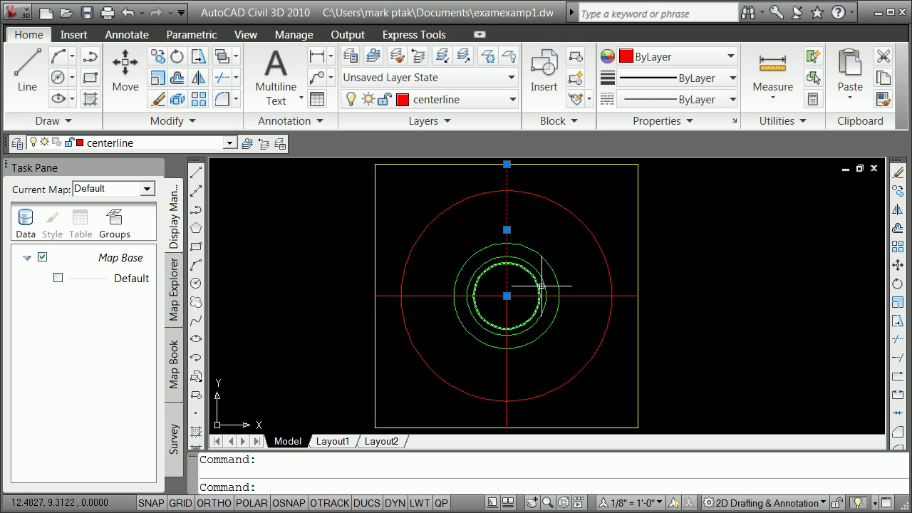
left_click(506, 296)
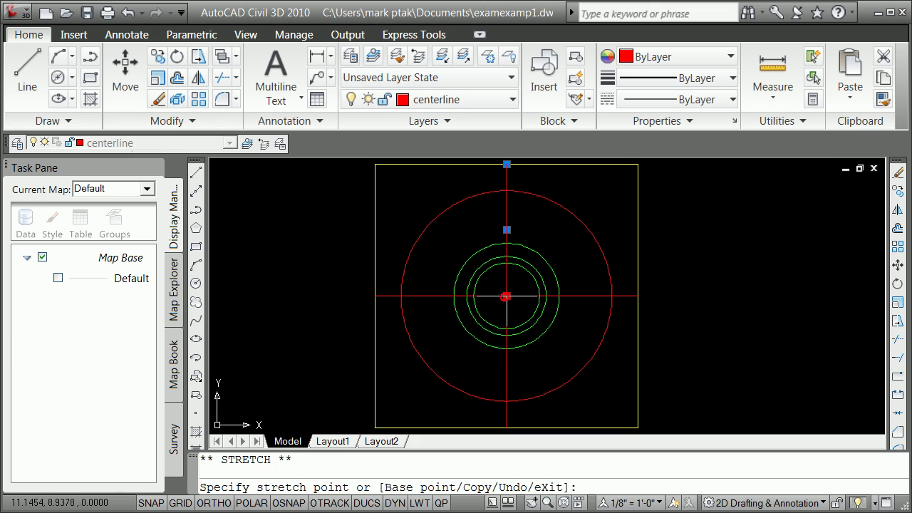
key("space")
key("space")
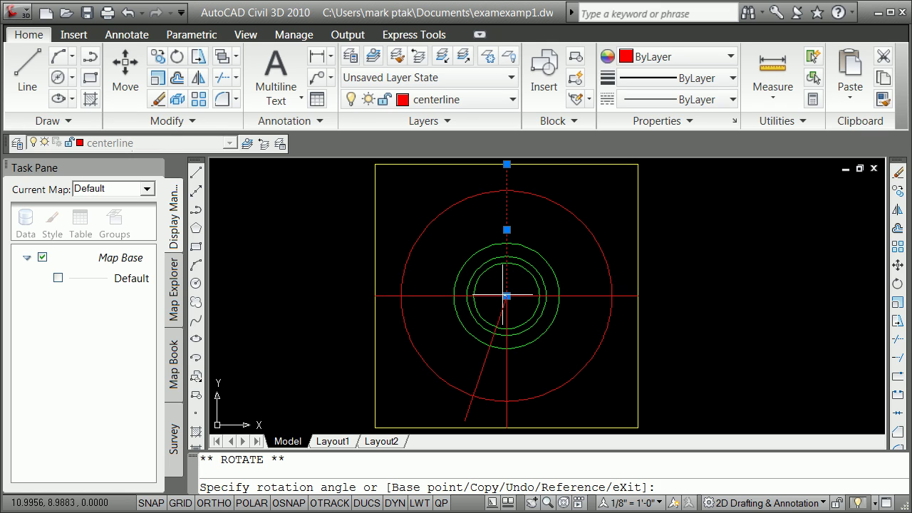
key("Return")
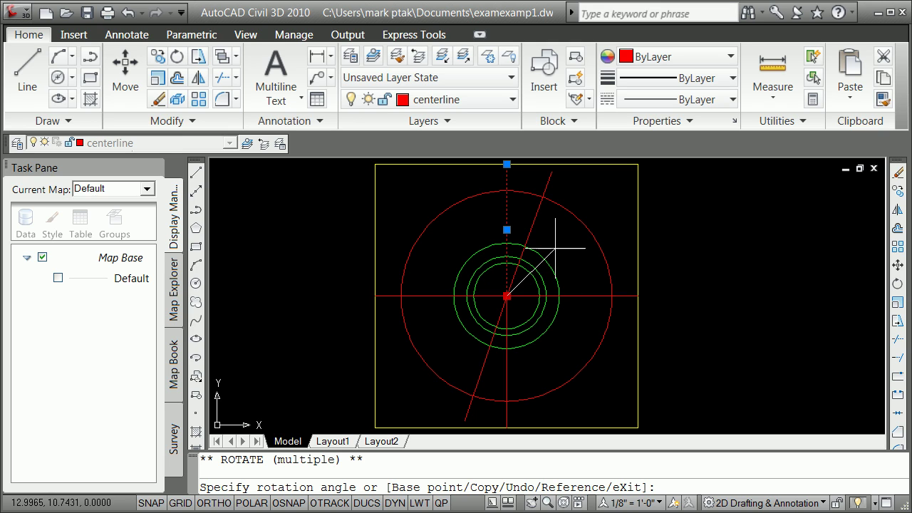
key("Escape")
key("Escape")
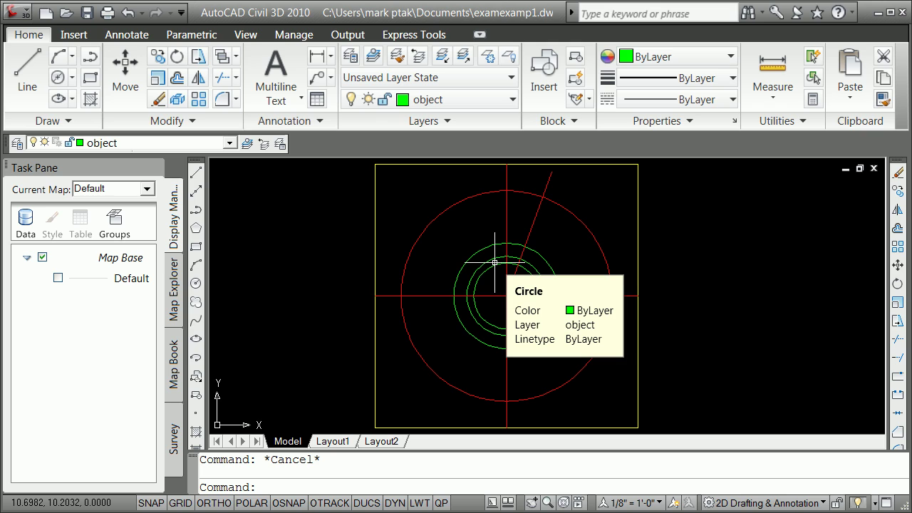
- Draw a circle of radius .2 centered where the upper vertical centerline crosses the bolt circle
left_click(70, 77)
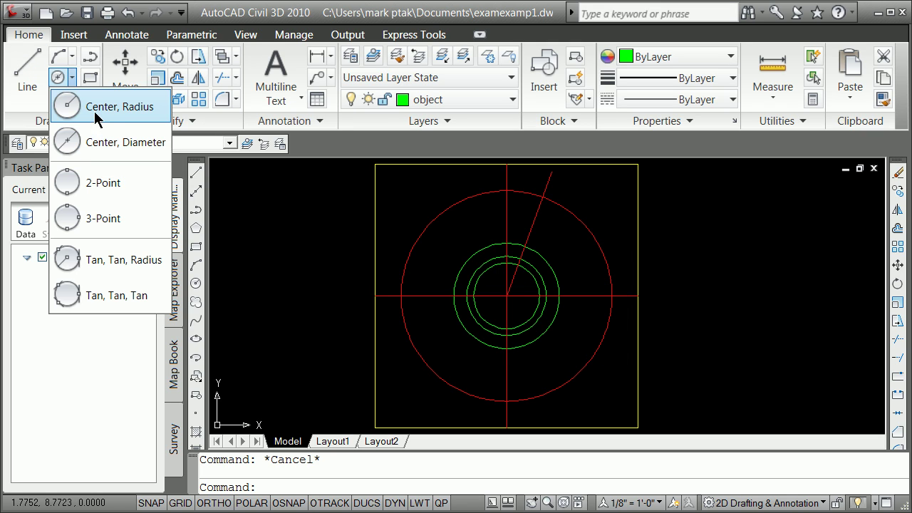
left_click(114, 102)
right_click(463, 232, "shift")
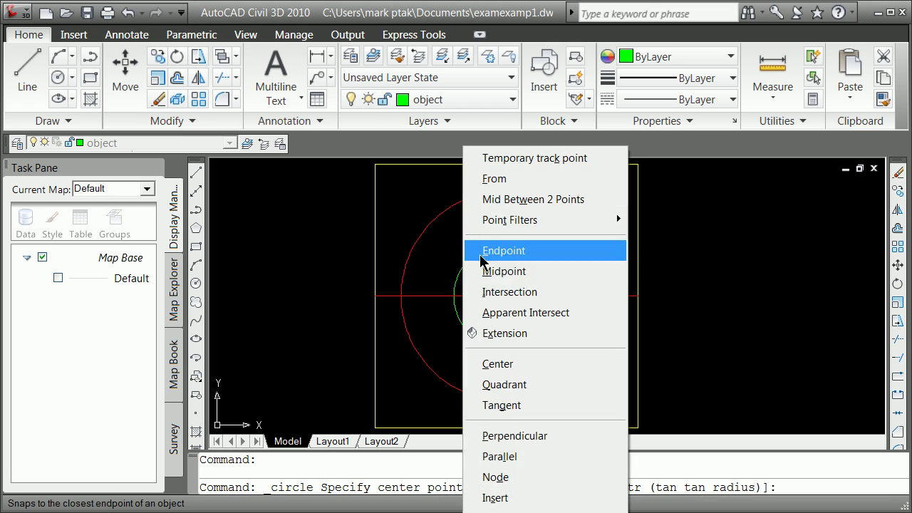
left_click(525, 292)
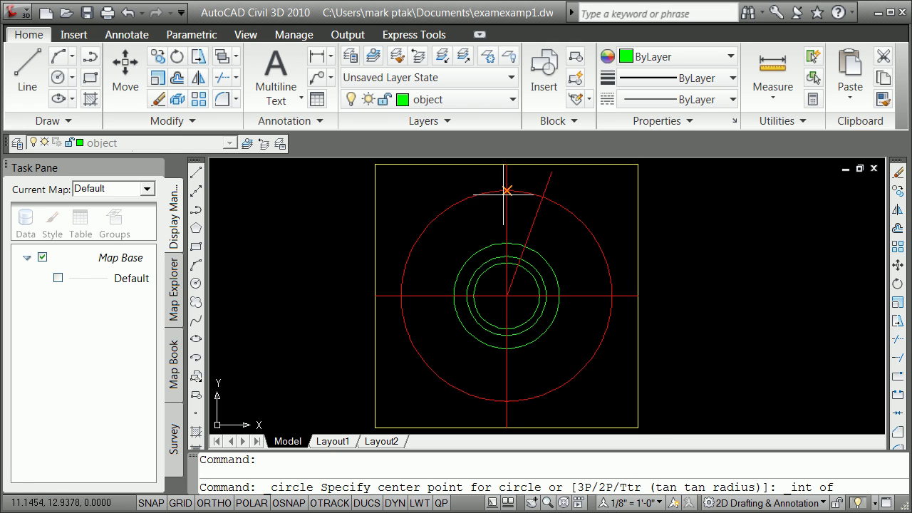
left_click(504, 192)
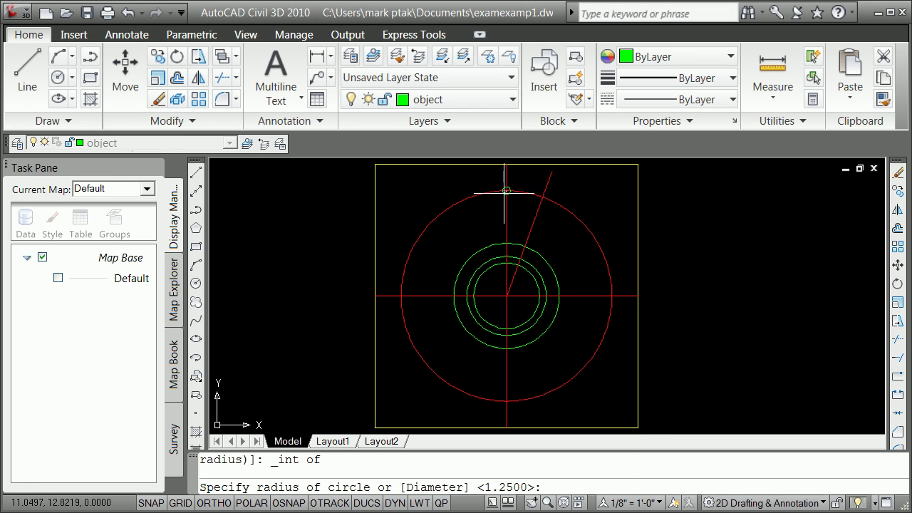
key("Return")
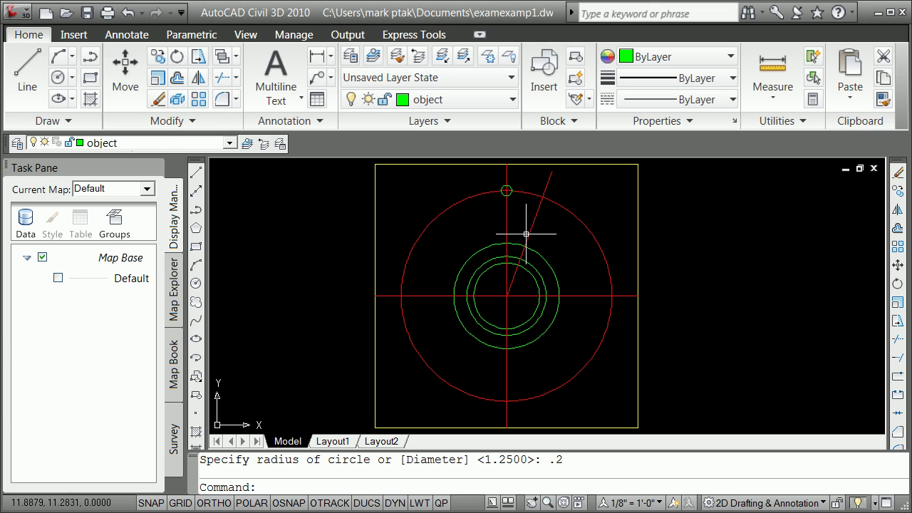
- Copy the small circle to the intersection of the angled centerline and bolt circle, and connect the two small circles' centers with a line
left_click(510, 192)
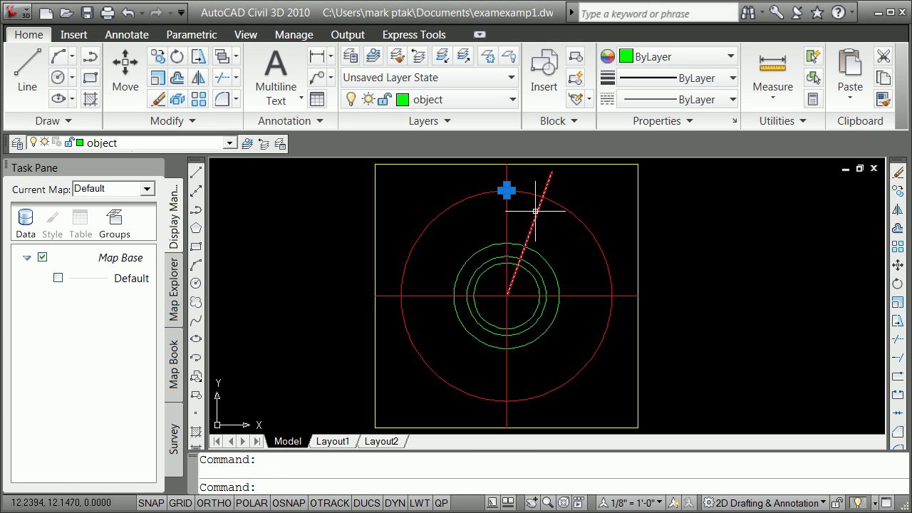
left_click(506, 188)
key("space")
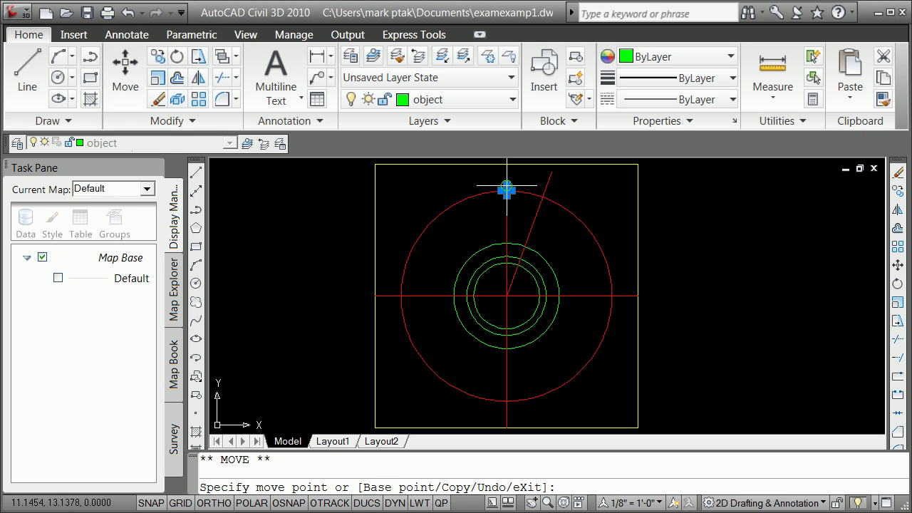
left_click(506, 188, "ctrl")
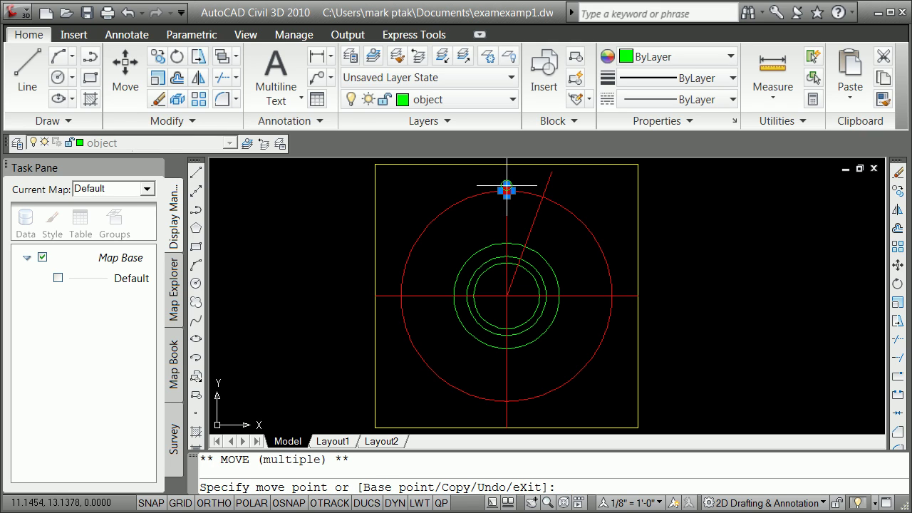
right_click(553, 200, "shift")
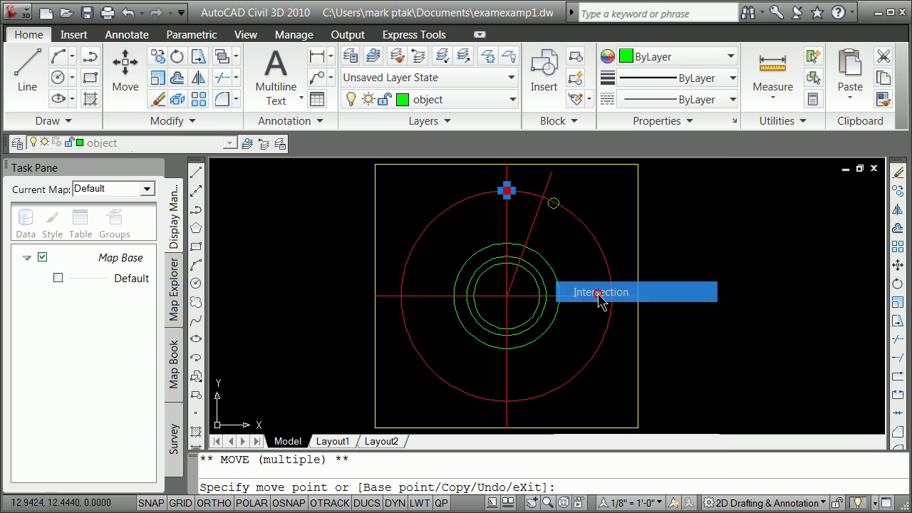
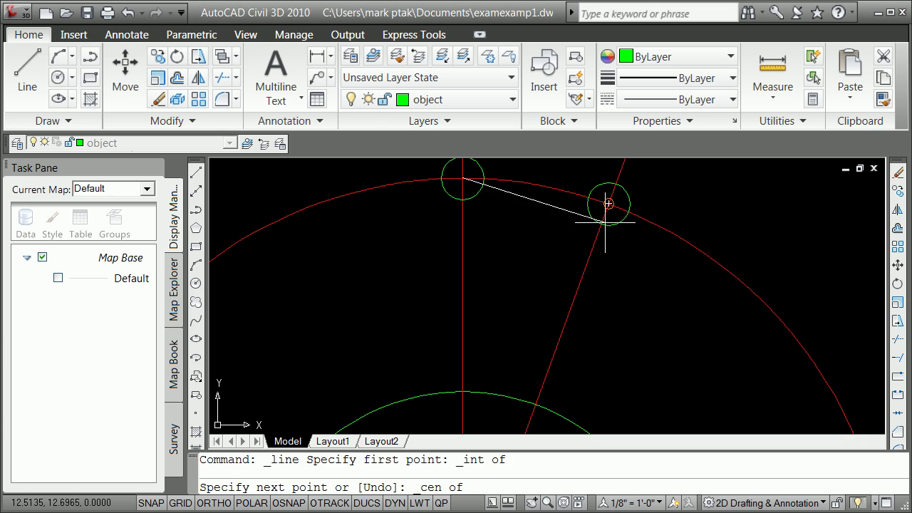
key("Return")
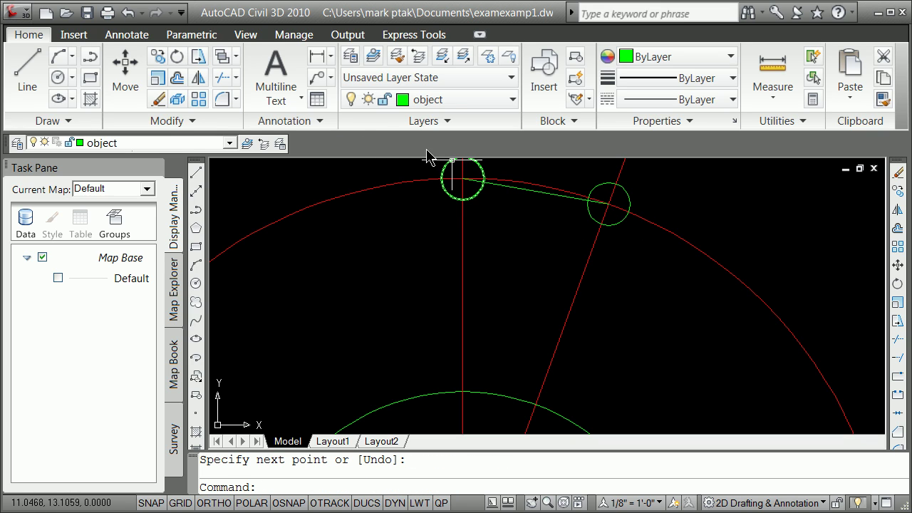
- Draw a two-point circle spanning the gap between the facing sides of the two small circles, using intersection snaps
left_click(71, 78)
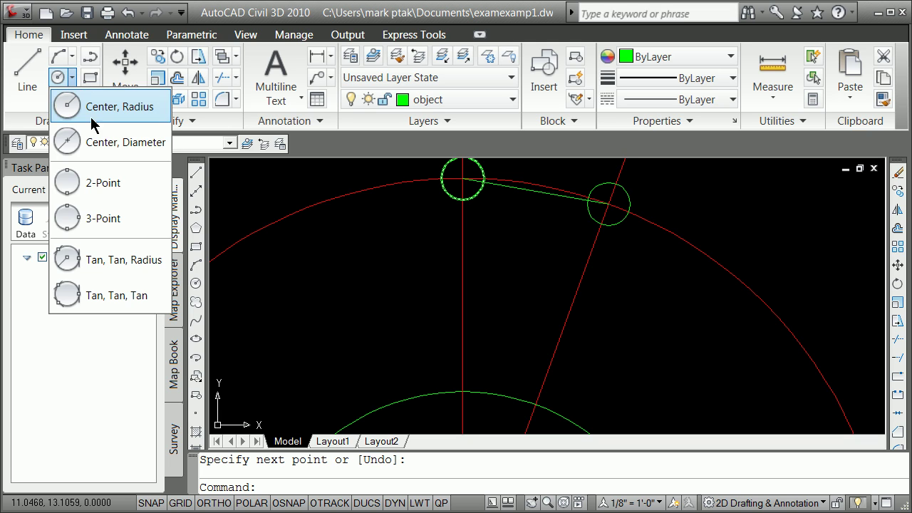
left_click(108, 183)
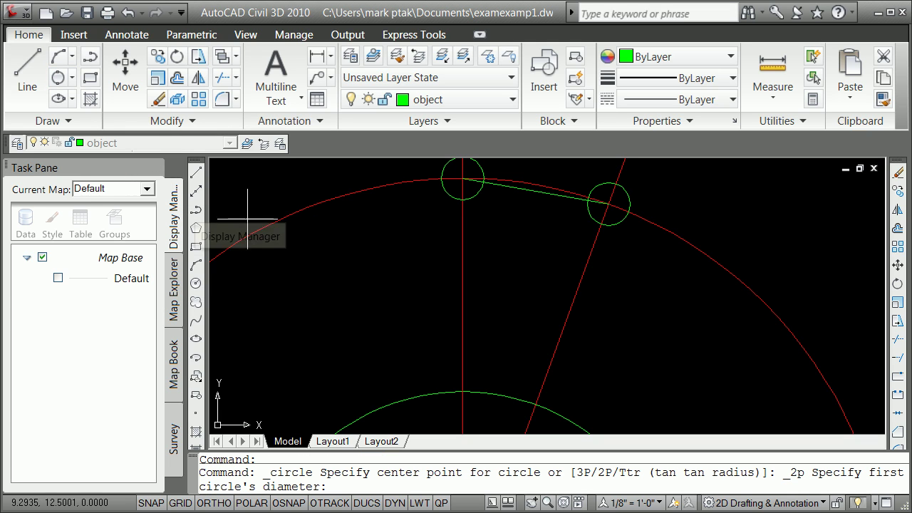
right_click(366, 262, "shift")
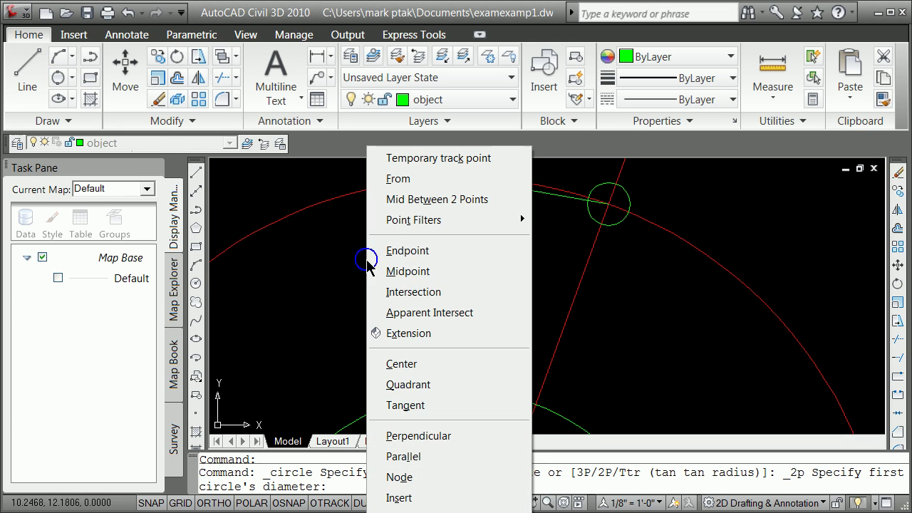
left_click(413, 292)
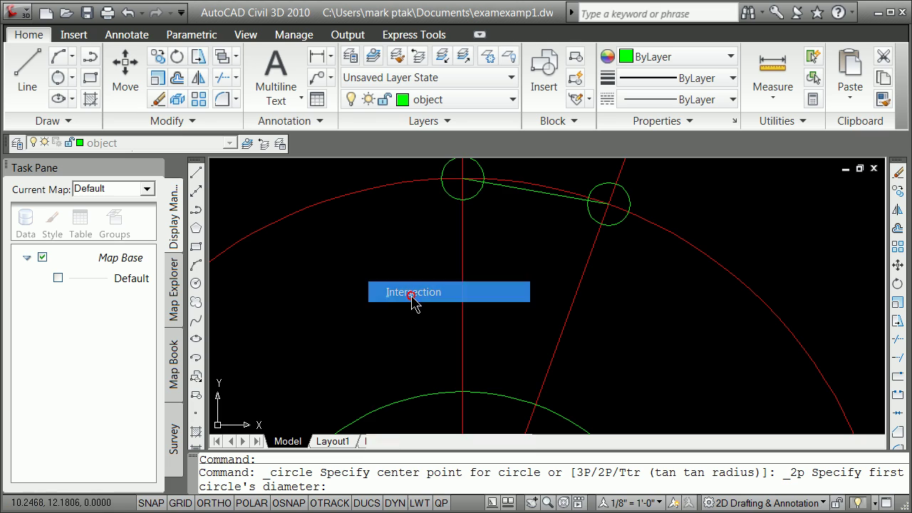
left_click(482, 181)
right_click(524, 257, "shift")
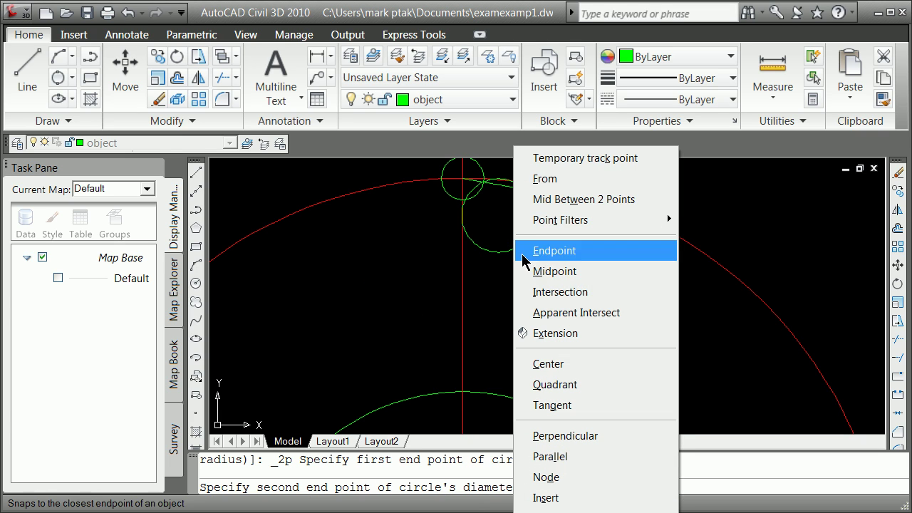
left_click(546, 292)
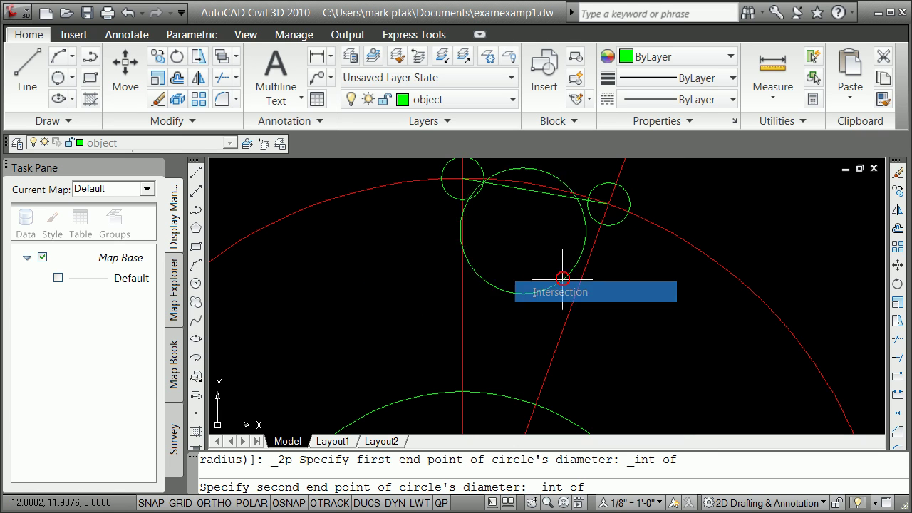
left_click(588, 201)
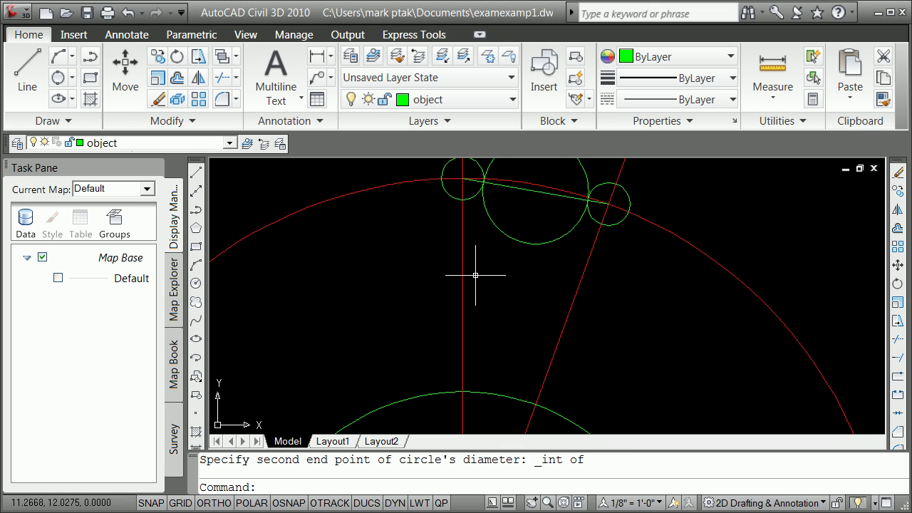
- Trim away the upper part of the two-point circle and its leftover stub beside the left small circle, with all objects as cutting edges
key("Return")
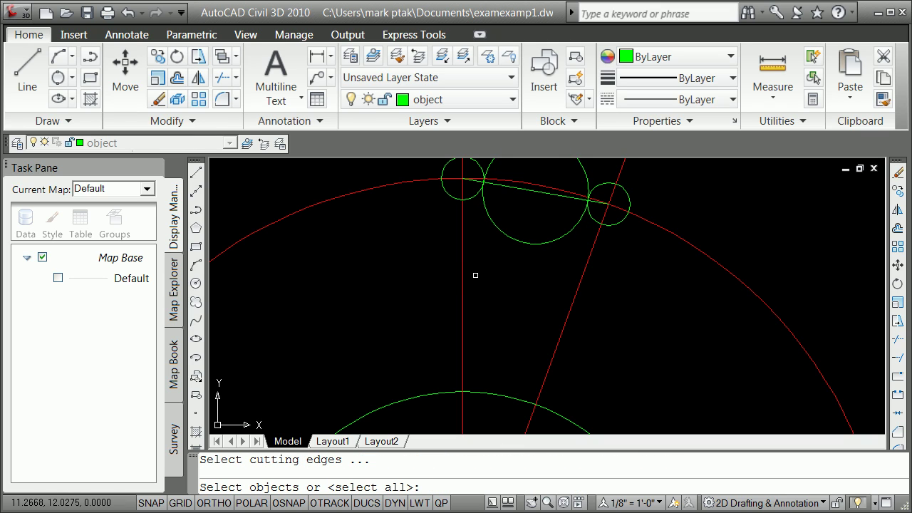
key("Return")
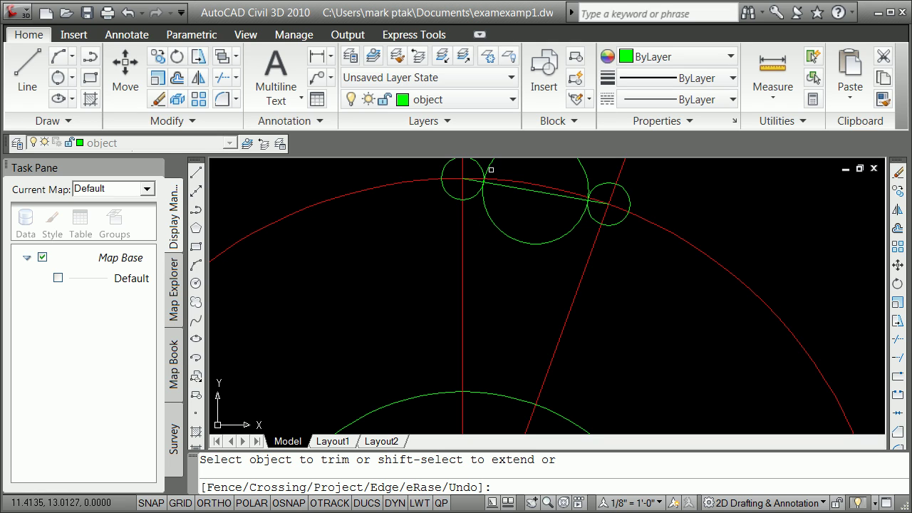
left_click(488, 167)
scroll(532, 198, "up", 3)
scroll(466, 186, "down", 4)
scroll(415, 167, "up", 5)
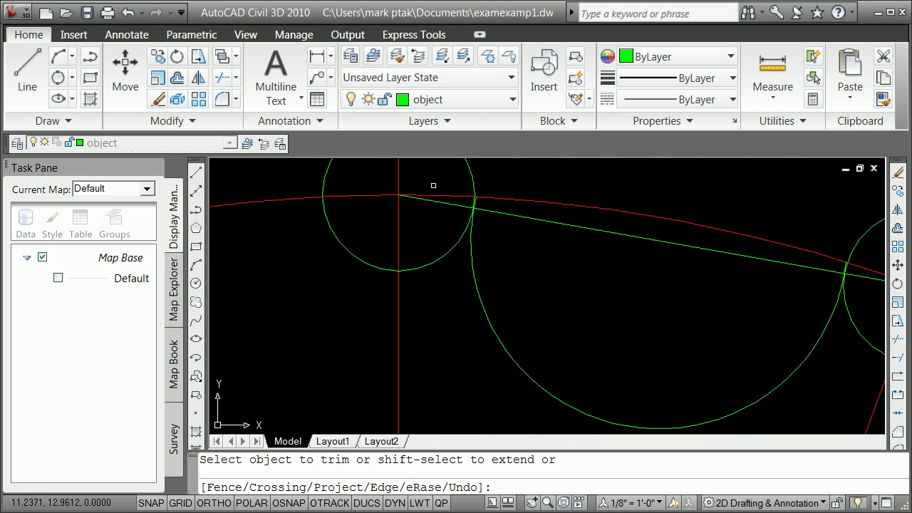
left_click(513, 213)
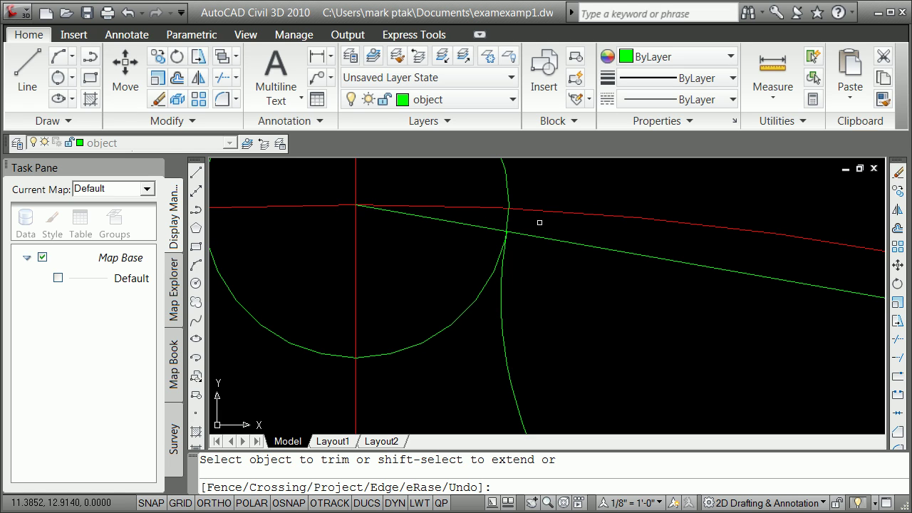
- Trim the leftover stub of the two-point circle above the connecting line at the right small circle
key("Return")
scroll(562, 246, "down", 6)
key("Return")
scroll(581, 257, "up", 4)
key("Return")
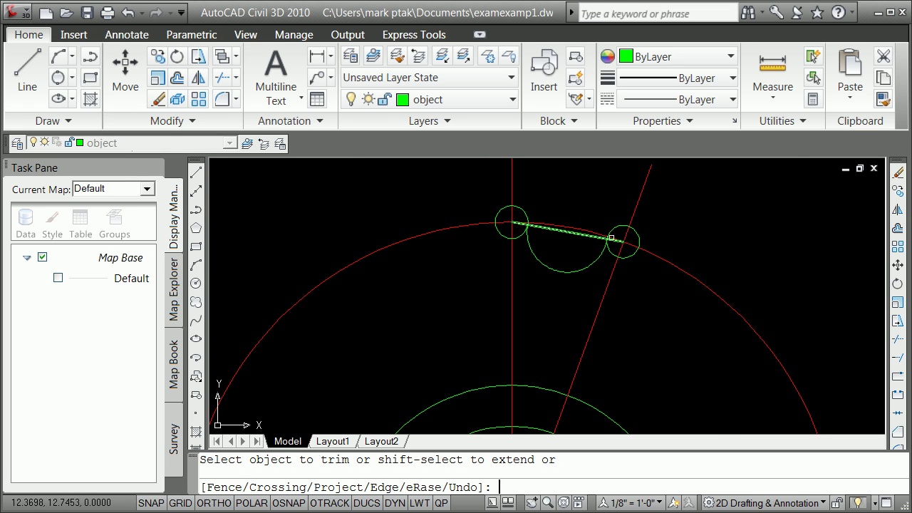
scroll(591, 214, "up", 5)
key("Return")
key("Return")
key("Return")
scroll(615, 322, "up", 2)
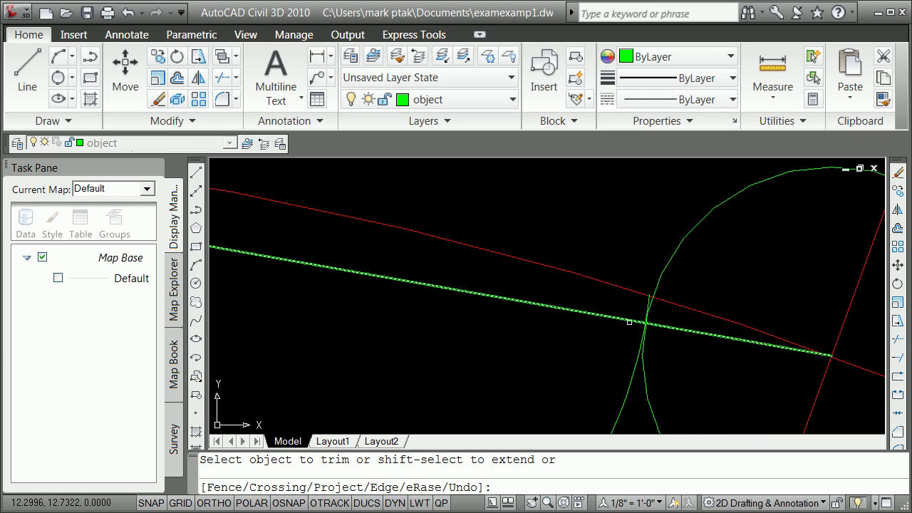
left_click(647, 299)
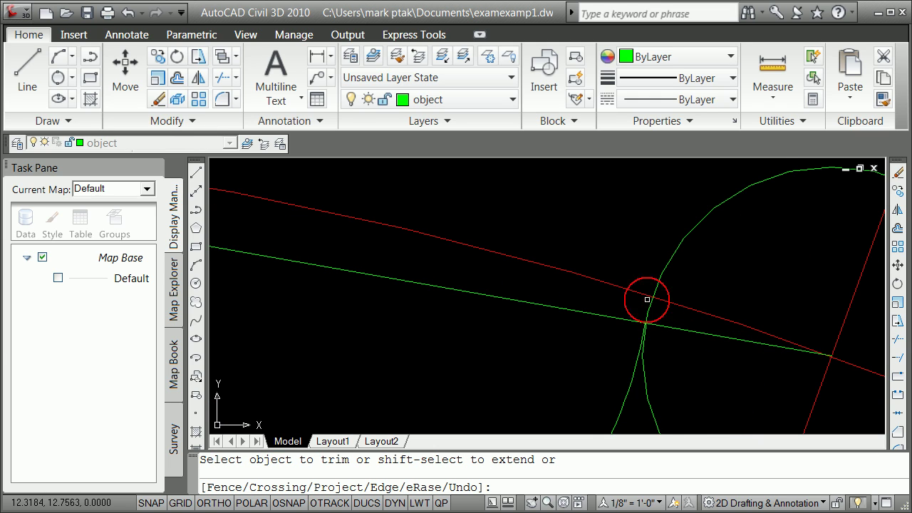
key("Return")
scroll(589, 306, "down", 4)
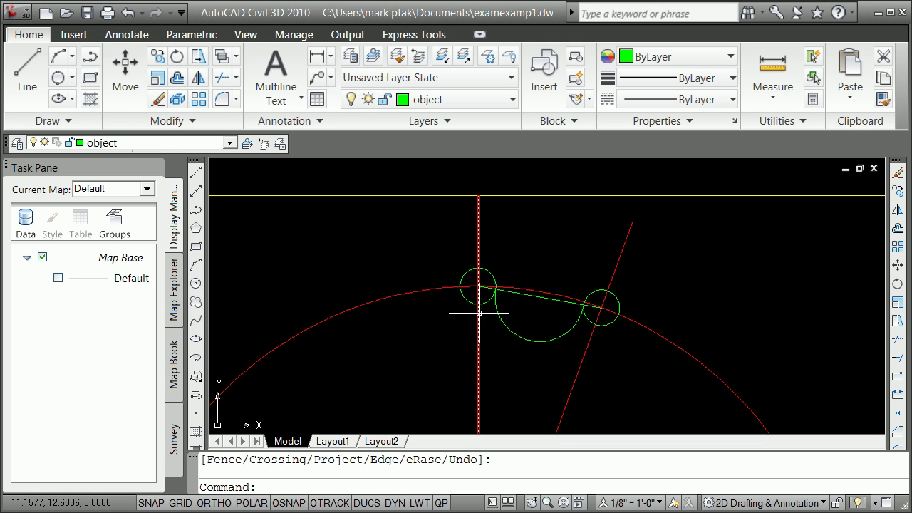
- Trim the two small circles to their inner upper arcs, using the vertical and angled centerlines and the large lower arc as cutting edges
type("trim")
key("Return")
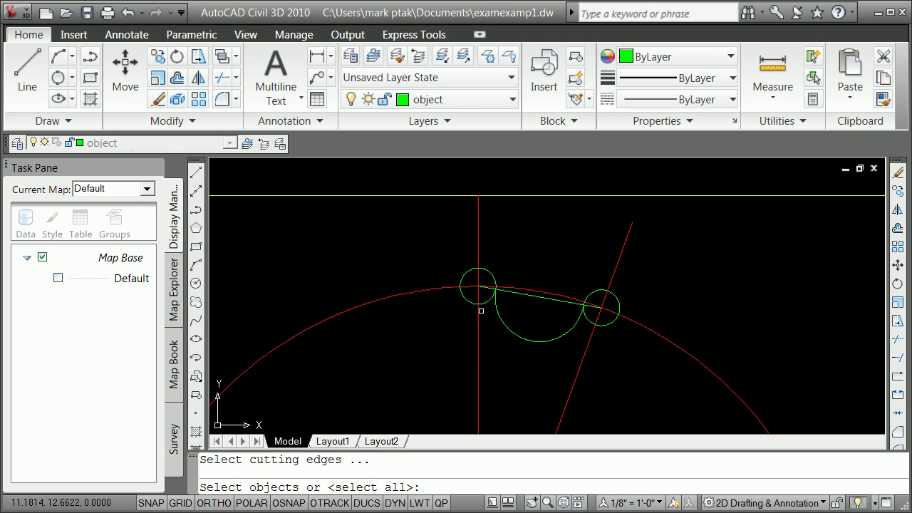
left_click(473, 243)
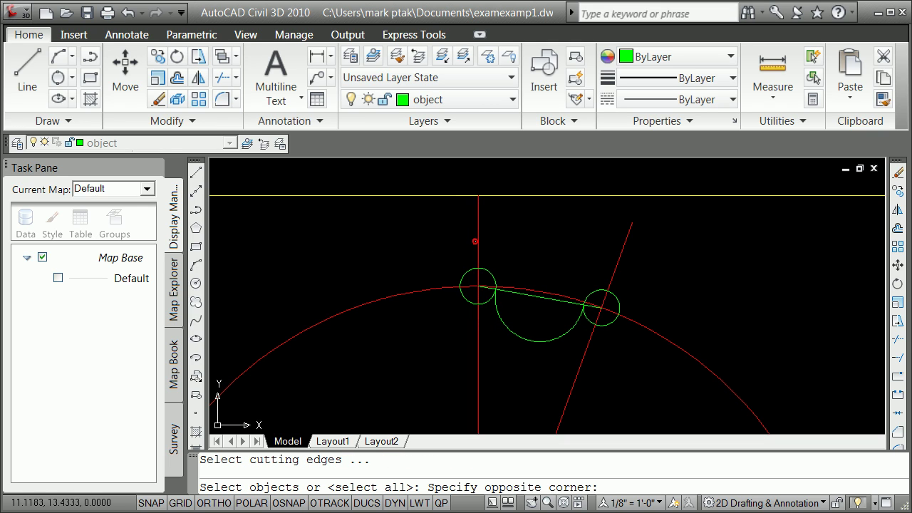
left_click(626, 275)
left_click(477, 249)
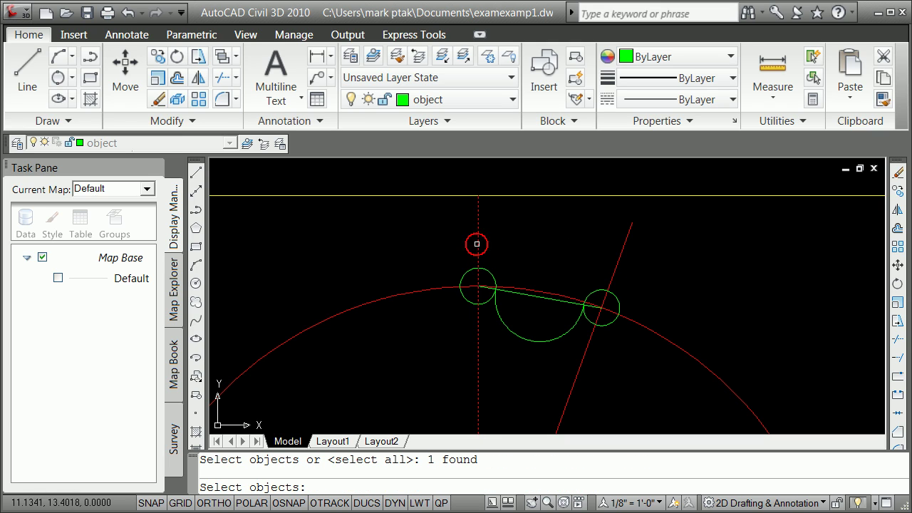
left_click(616, 261)
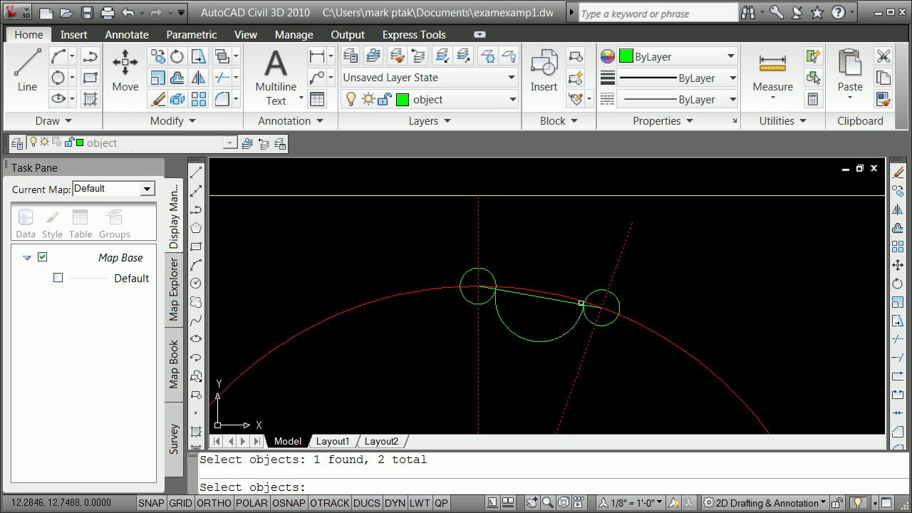
left_click(559, 339)
key("Return")
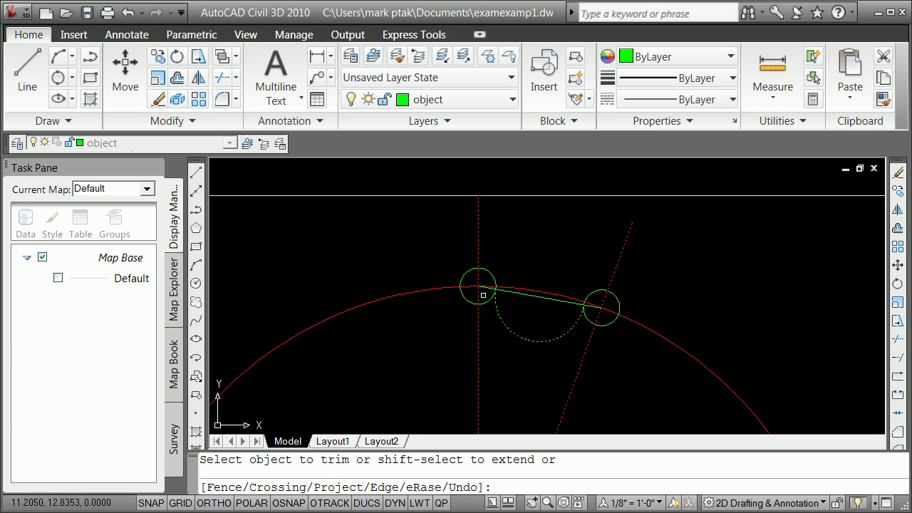
left_click(464, 298)
left_click(609, 325)
key("Return")
scroll(587, 305, "up", 2)
scroll(580, 302, "down", 3)
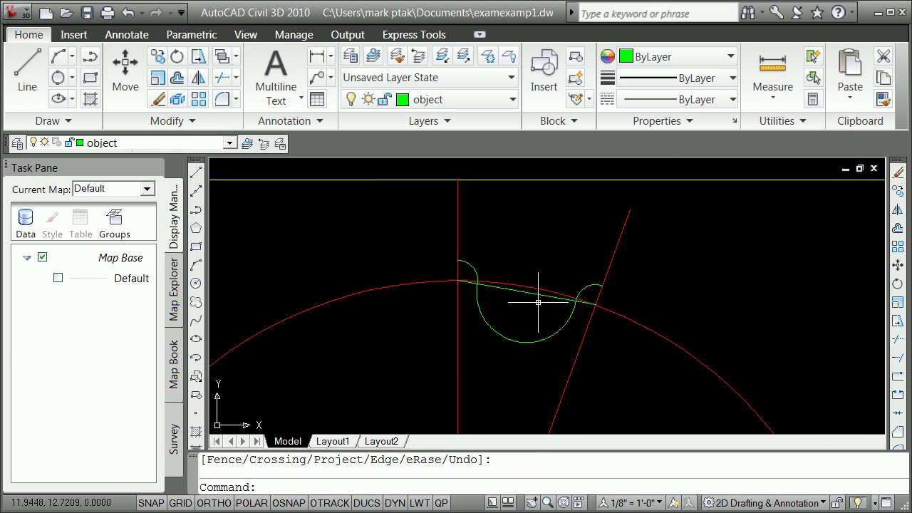
- Erase the straight line connecting the two small circles' centers
type("e")
key("Return")
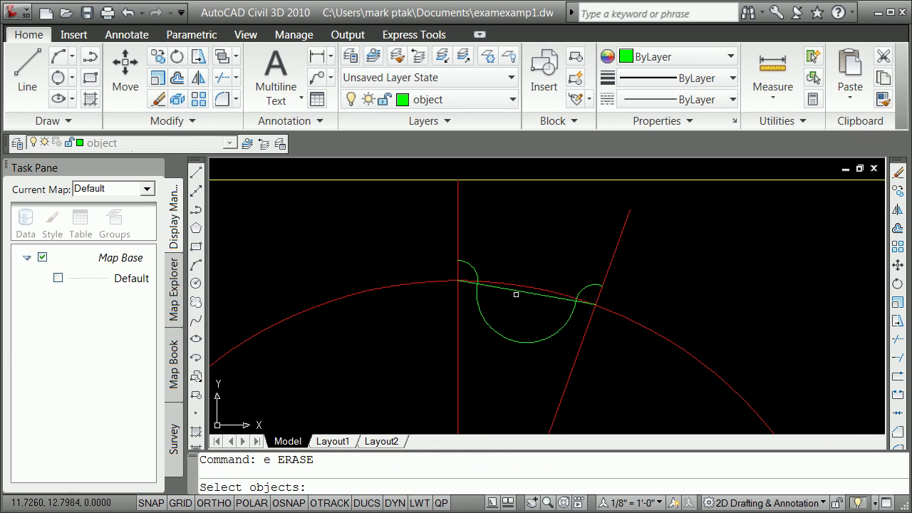
left_click(515, 293)
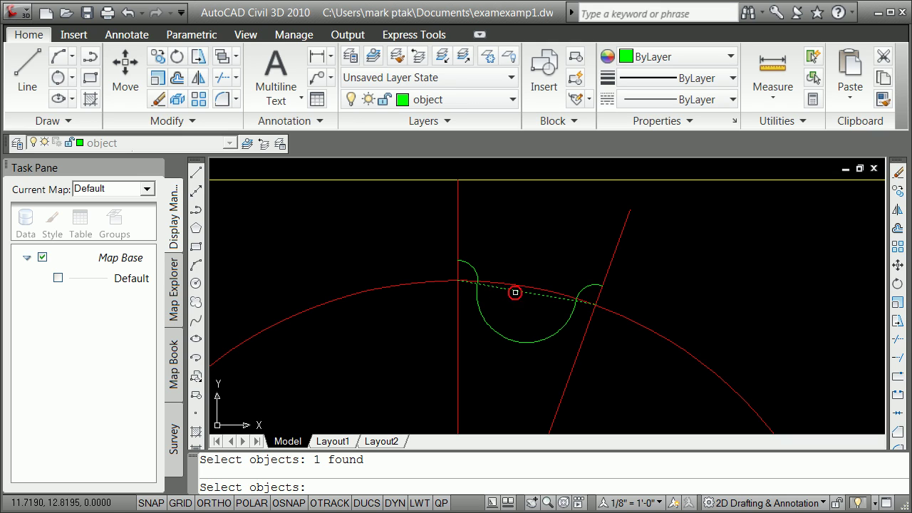
key("Return")
scroll(514, 306, "down", 5)
scroll(508, 360, "up", 5)
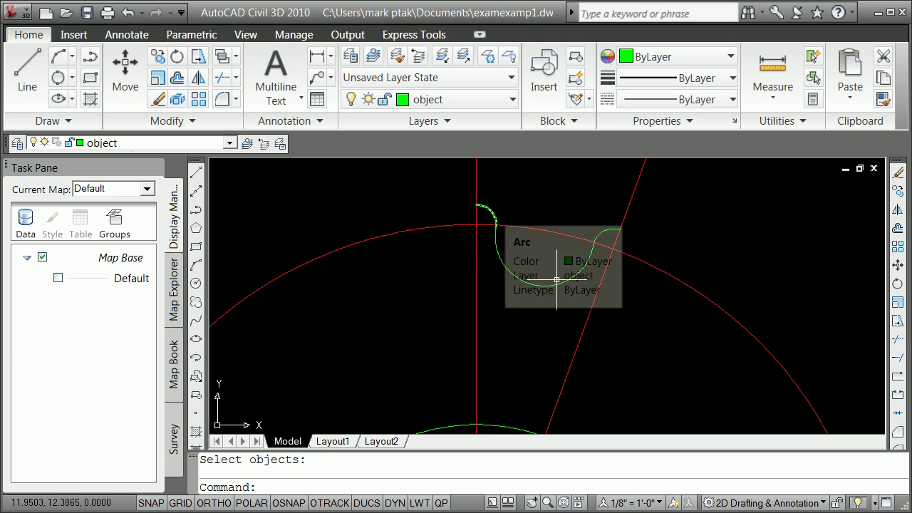
scroll(542, 271, "down", 6)
scroll(542, 257, "up", 5)
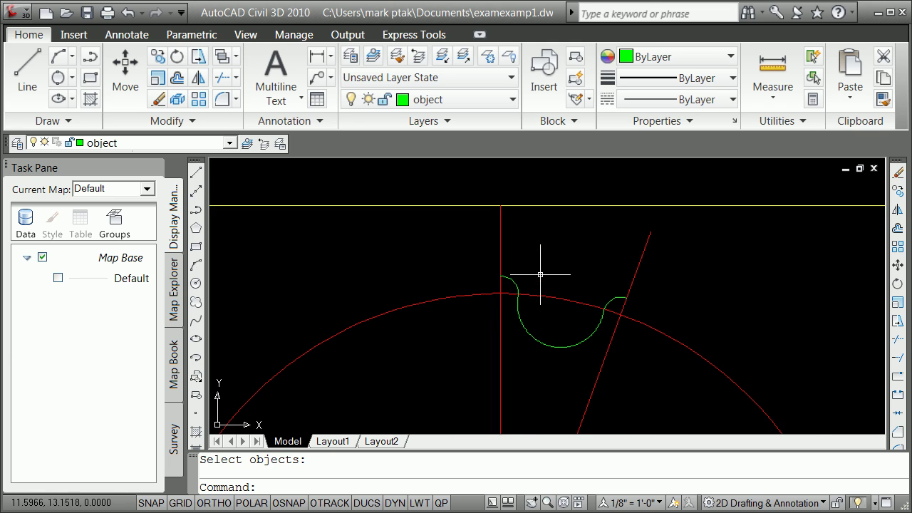
left_click(502, 290)
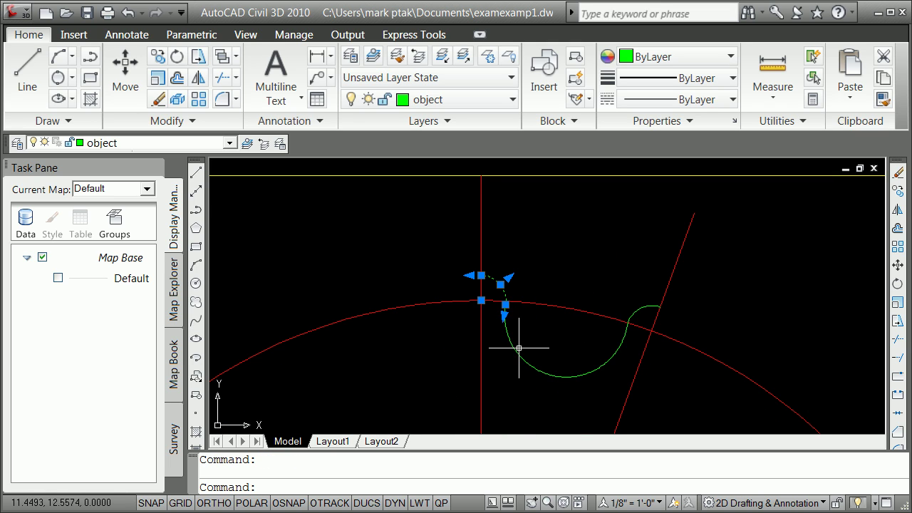
left_click(521, 349)
left_click(647, 309)
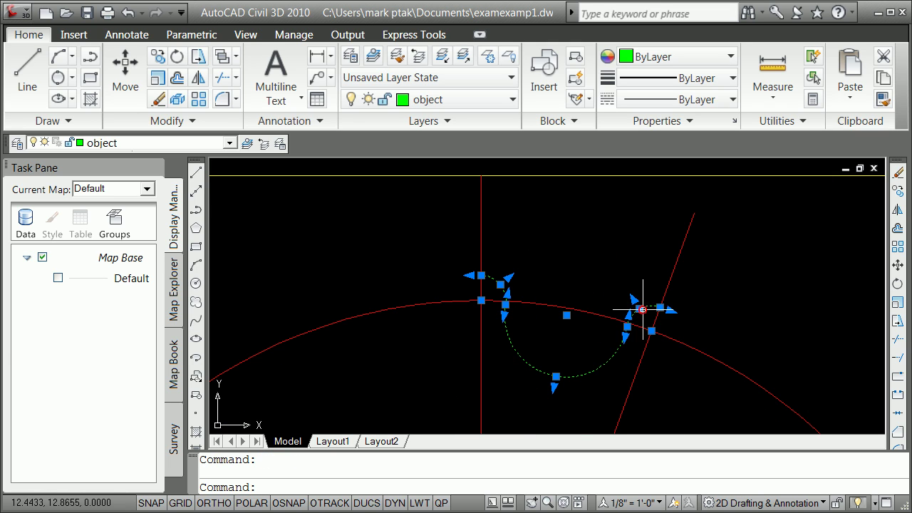
scroll(541, 297, "down", 5)
scroll(545, 285, "up", 6)
scroll(563, 314, "down", 4)
scroll(526, 296, "up", 3)
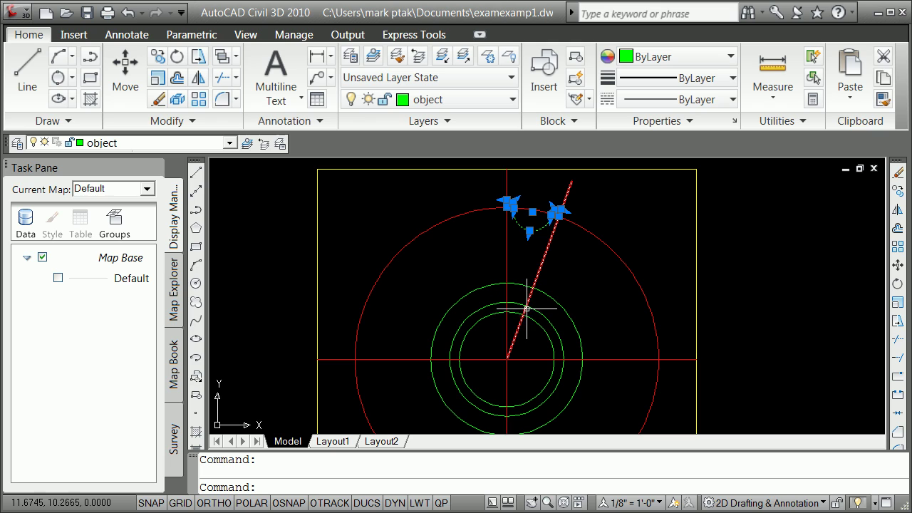
left_click(533, 214)
key("space")
key("space")
key("space")
key("space")
key("space")
key("space")
key("space")
key("space")
key("space")
key("space")
key("Escape")
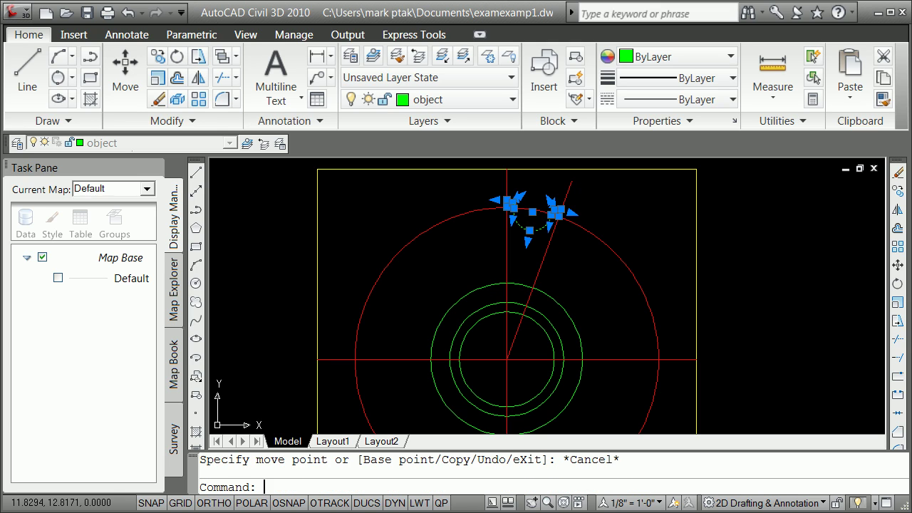
key("Escape")
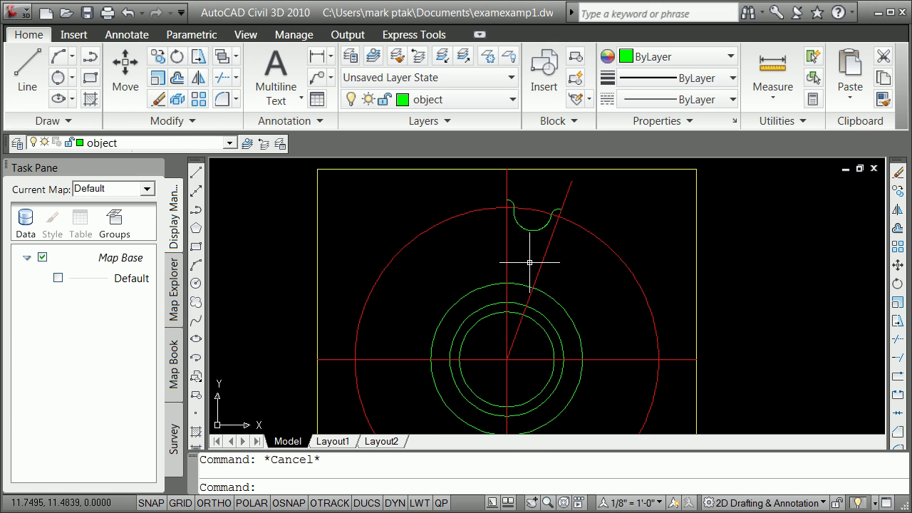
- Try a polar array of the three arcs about the circles' center with 18 rotated items filling 360 degrees, and undo it
key("Return")
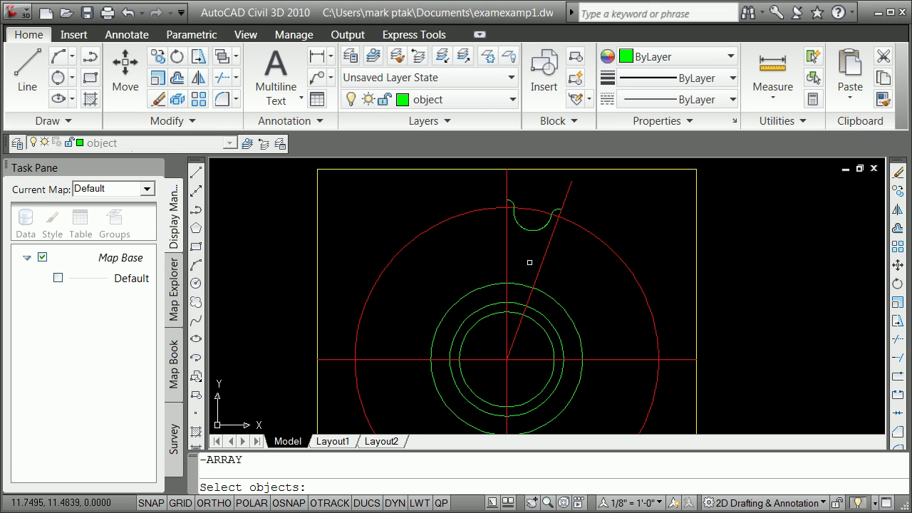
type("w")
key("Return")
left_click(494, 251)
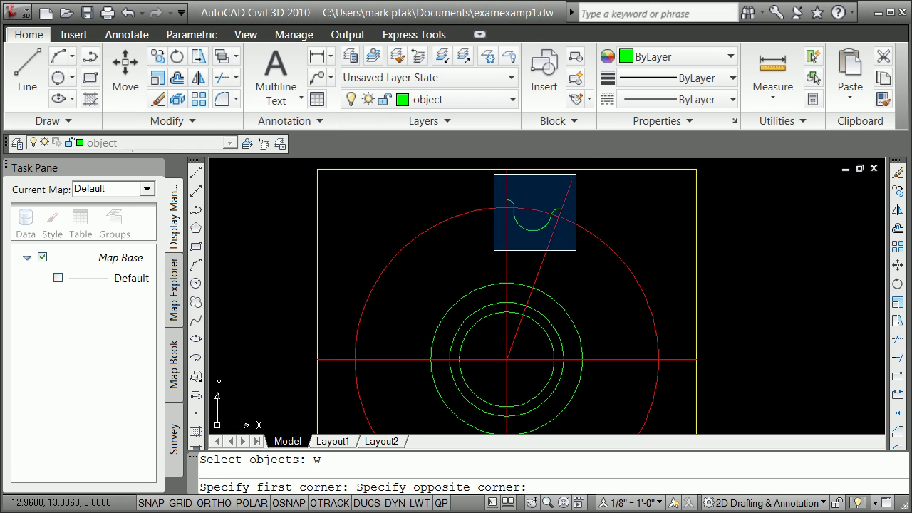
left_click(571, 183)
key("Return")
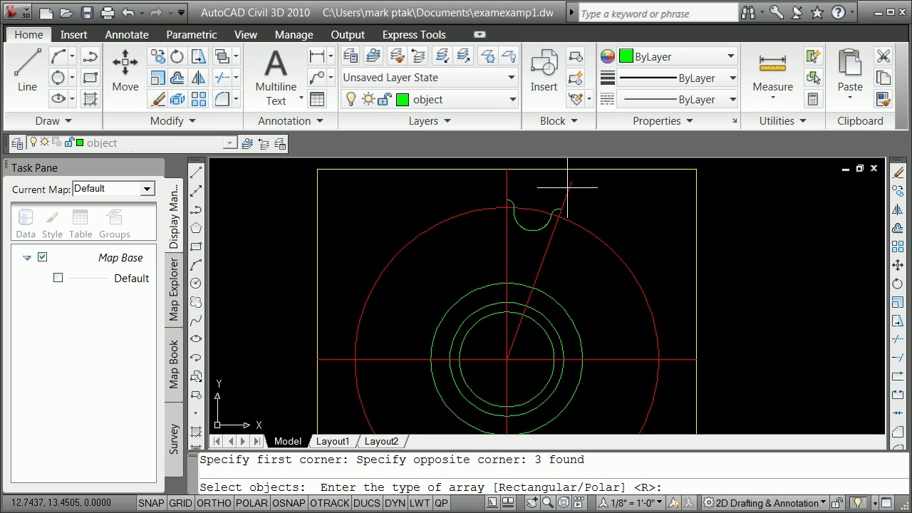
key("Return")
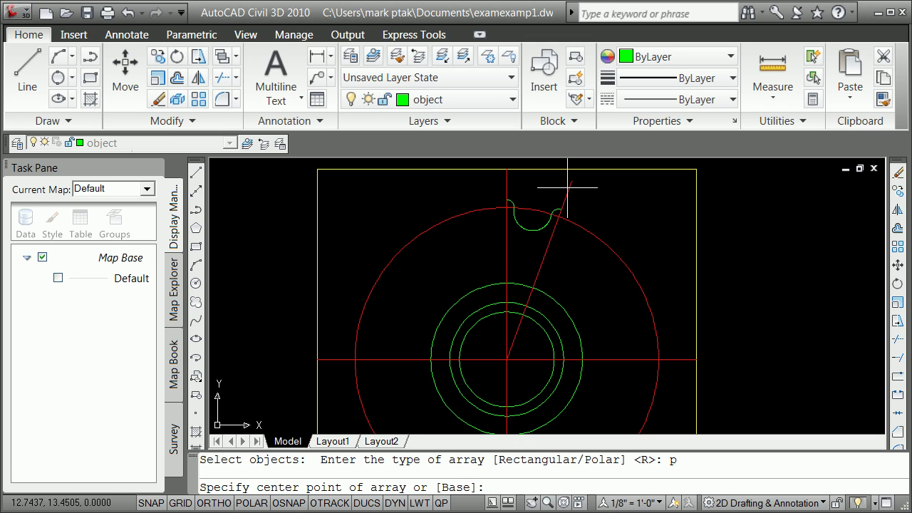
right_click(435, 266, "shift")
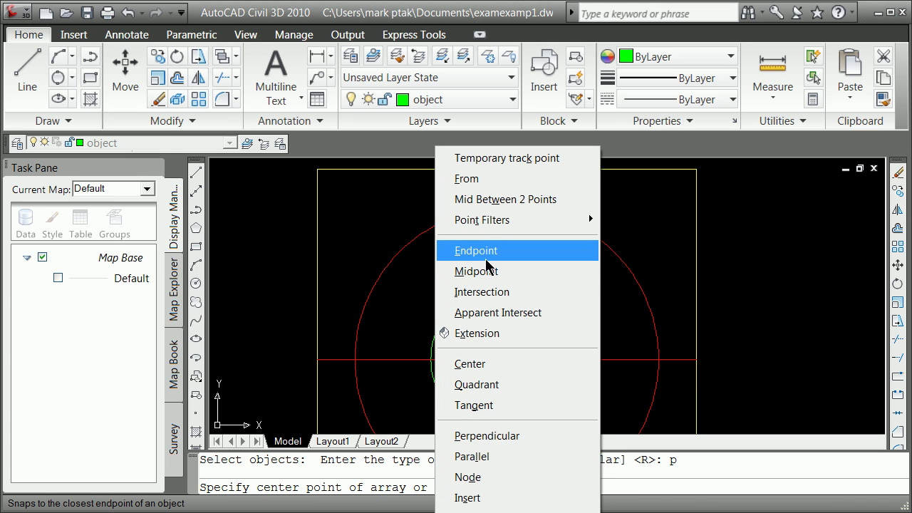
left_click(489, 251)
left_click(506, 359)
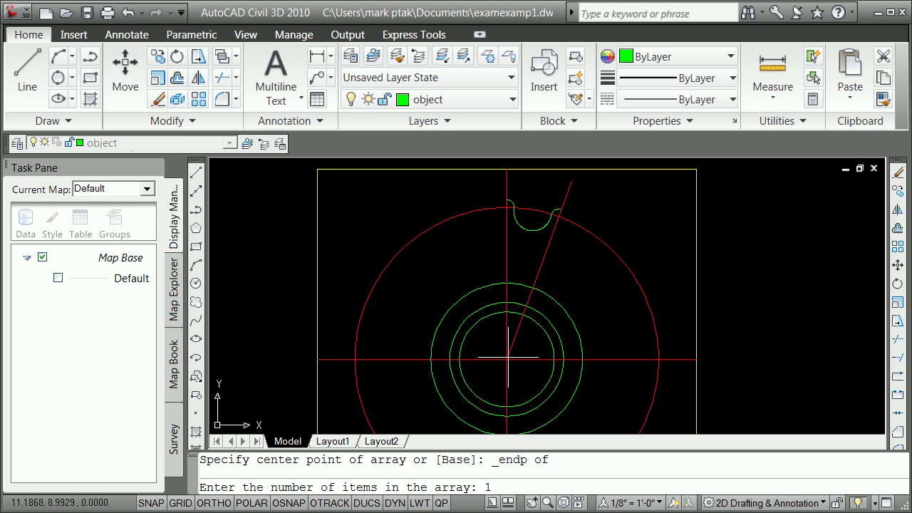
key("Return")
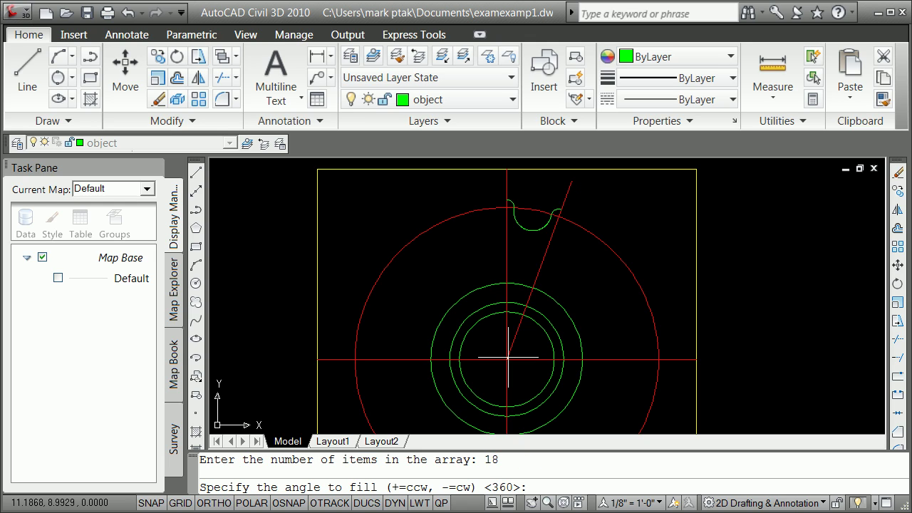
type("360")
key("Return")
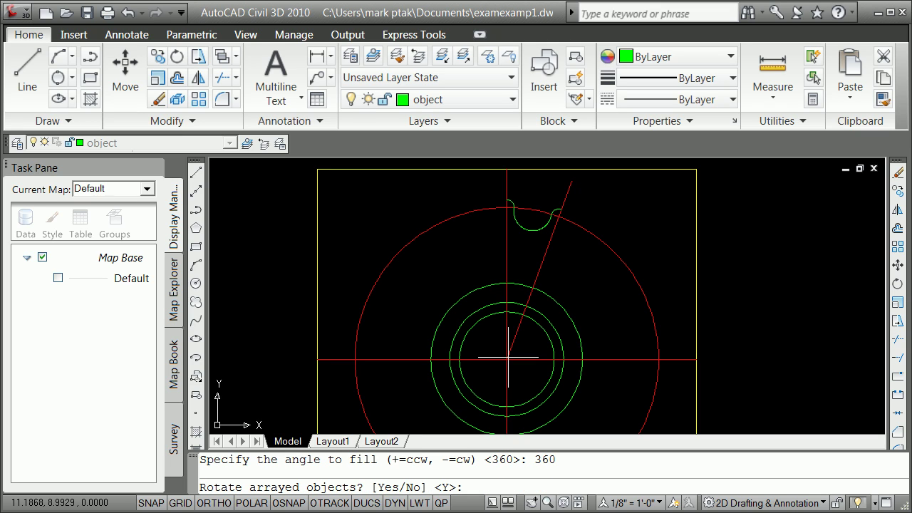
key("Return")
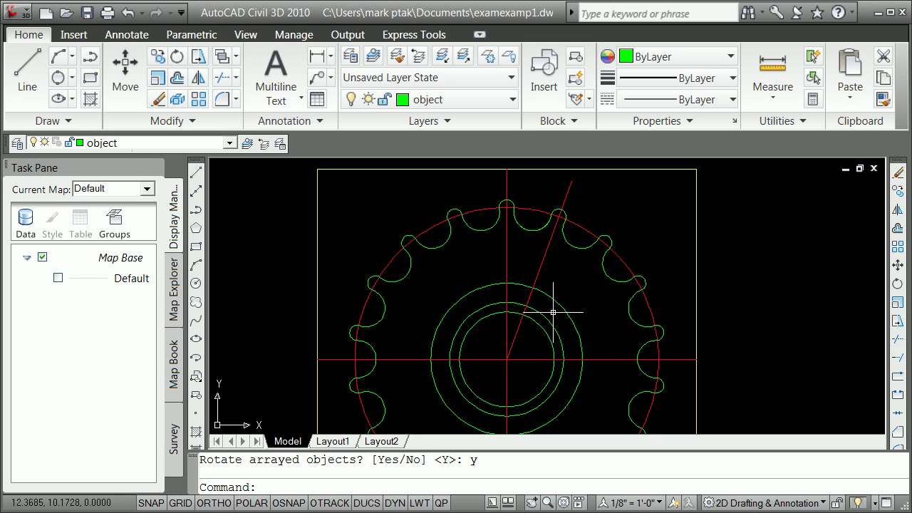
type("u")
key("Return")
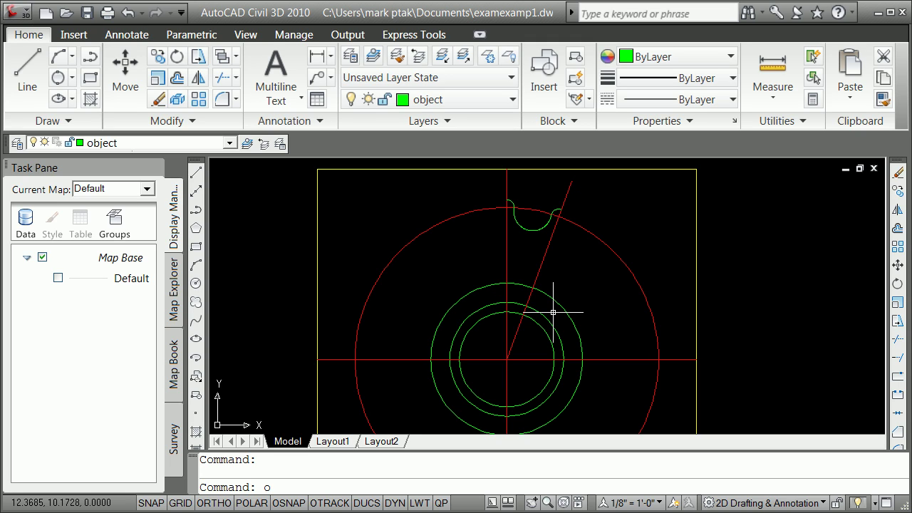
- Offset the bolt circle inward by 1.5
type("o")
key("Return")
type("1.5")
key("Return")
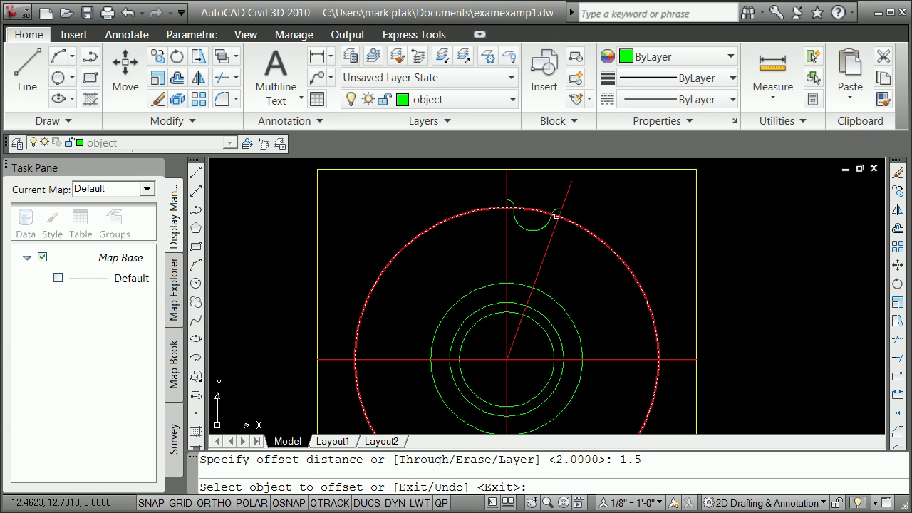
left_click(555, 214)
left_click(555, 245)
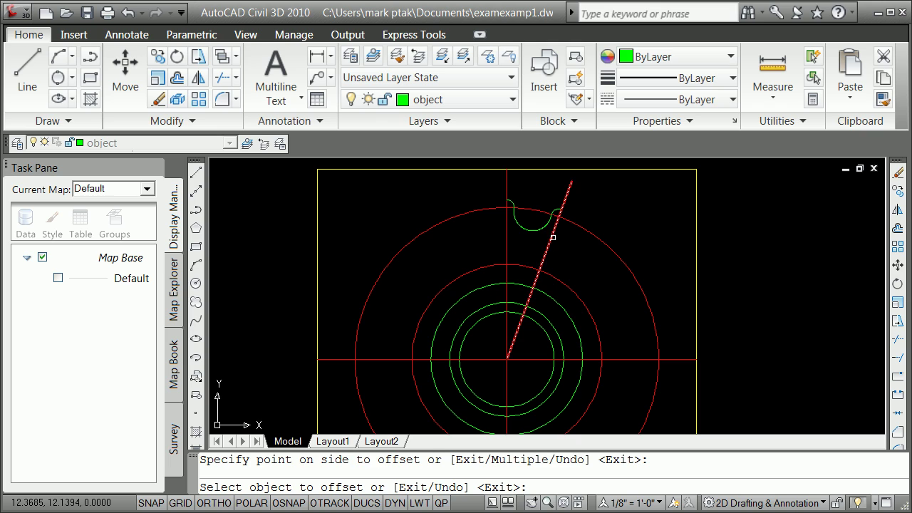
- Undo the last offset and offset the bolt circle inward by 1 instead
key("Return")
type("u")
key("Return")
type("o")
key("Return")
type("1")
key("Return")
left_click(596, 235)
left_click(577, 259)
key("Return")
scroll(564, 262, "up", 4)
scroll(530, 240, "down", 5)
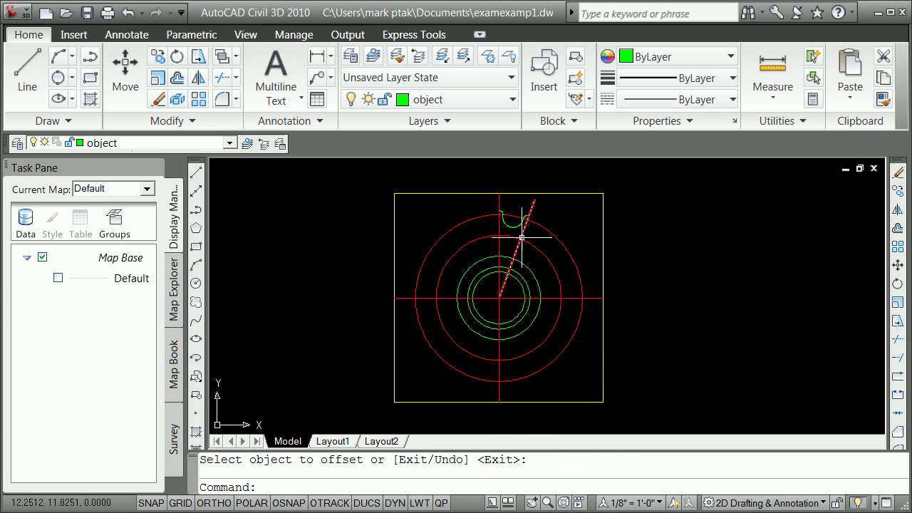
- Erase the original outer bolt circle that crosses the scalloped arcs
scroll(525, 228, "up", 3)
scroll(493, 223, "up", 1)
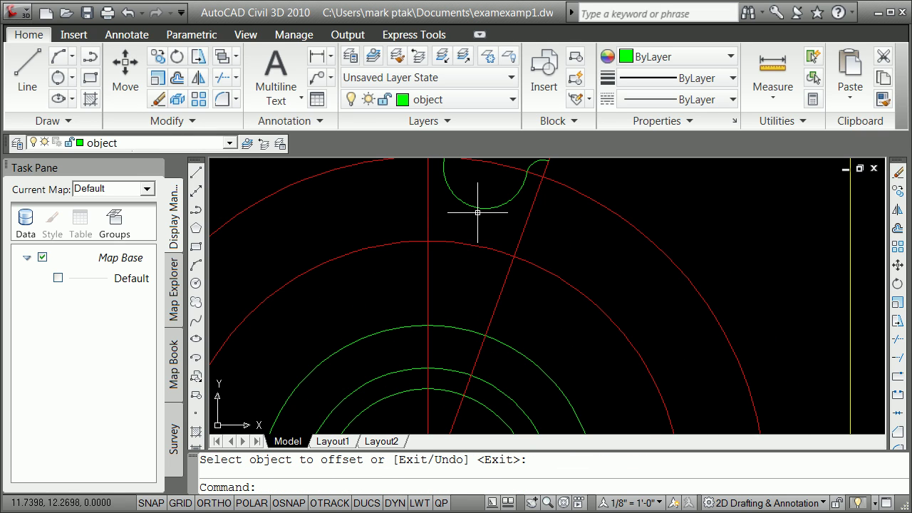
scroll(359, 224, "down", 2)
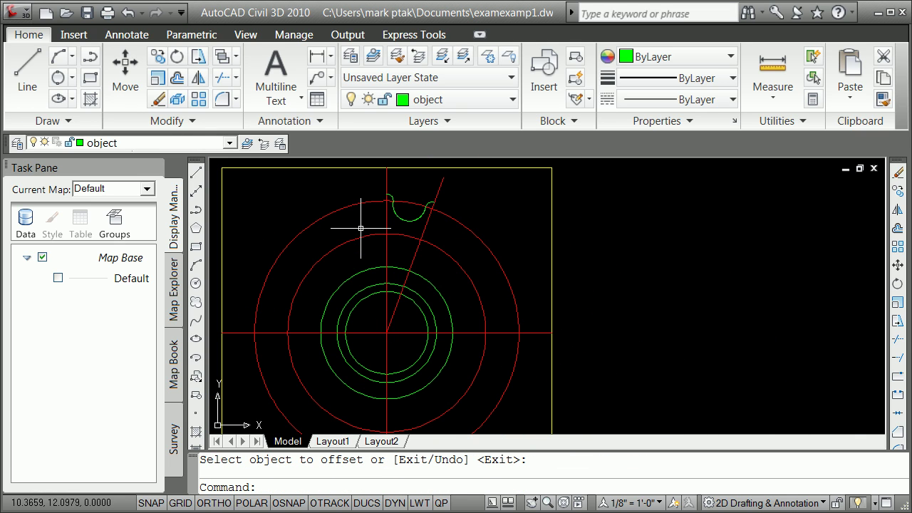
scroll(362, 221, "up", 1)
key("Return")
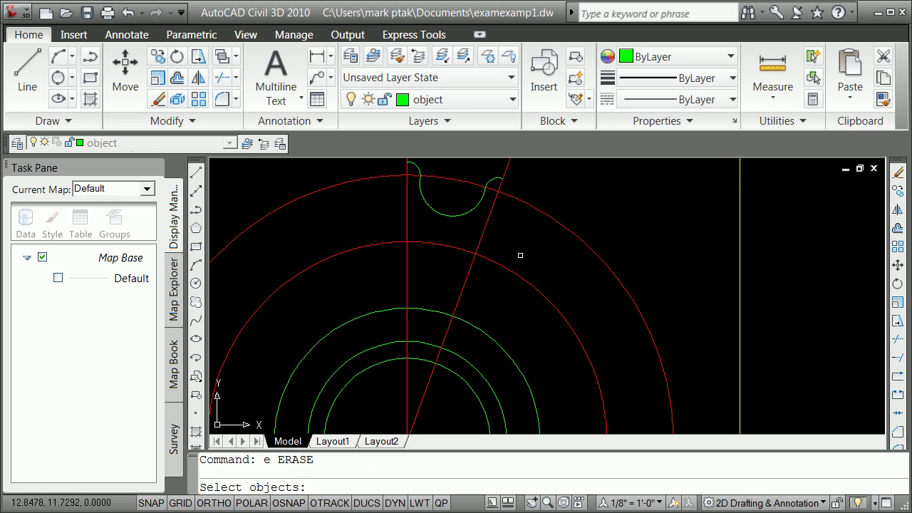
left_click(526, 212)
key("Return")
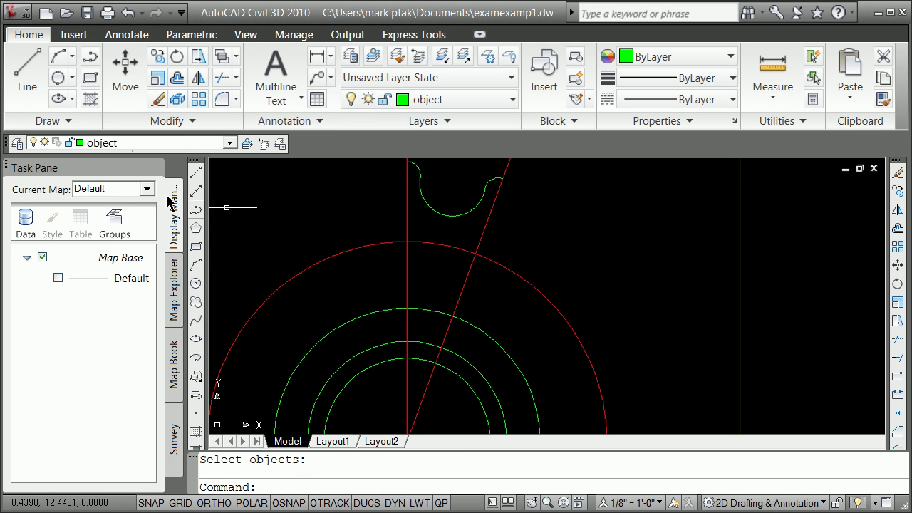
- On layer 0, create a boundary polyline of the area enclosed by the arcs, the vertical and angled centerlines and the offset circle
left_click(229, 143)
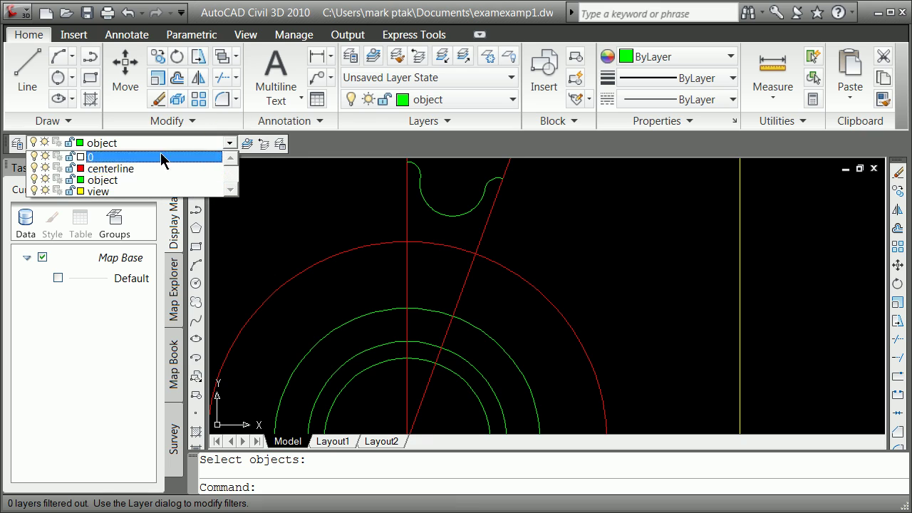
left_click(122, 157)
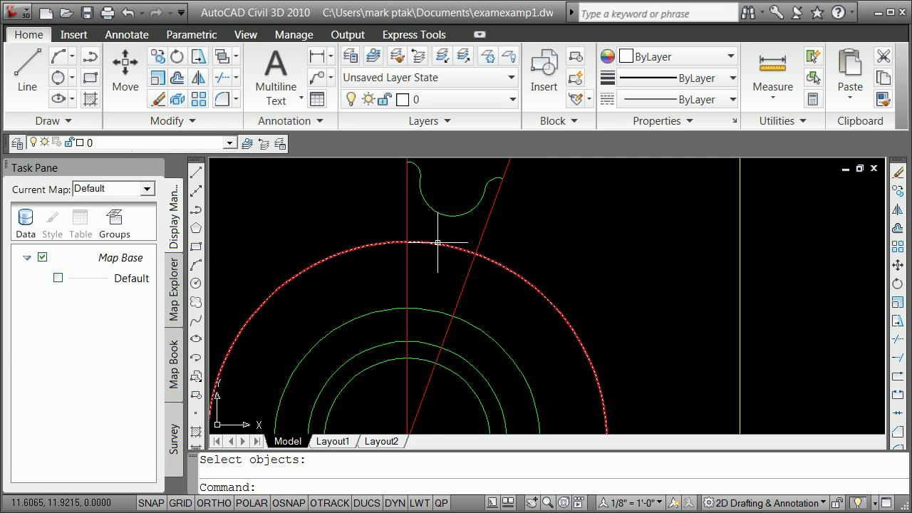
type("bpoly")
key("Return")
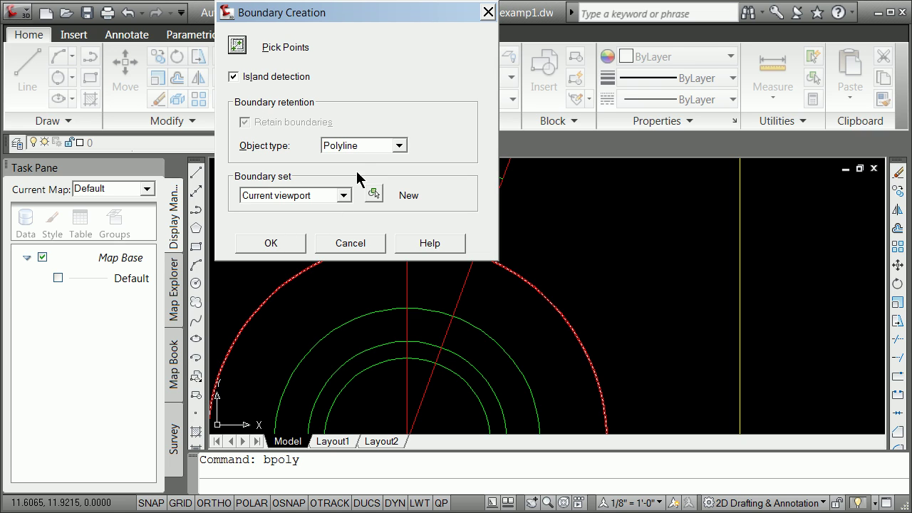
left_click(237, 46)
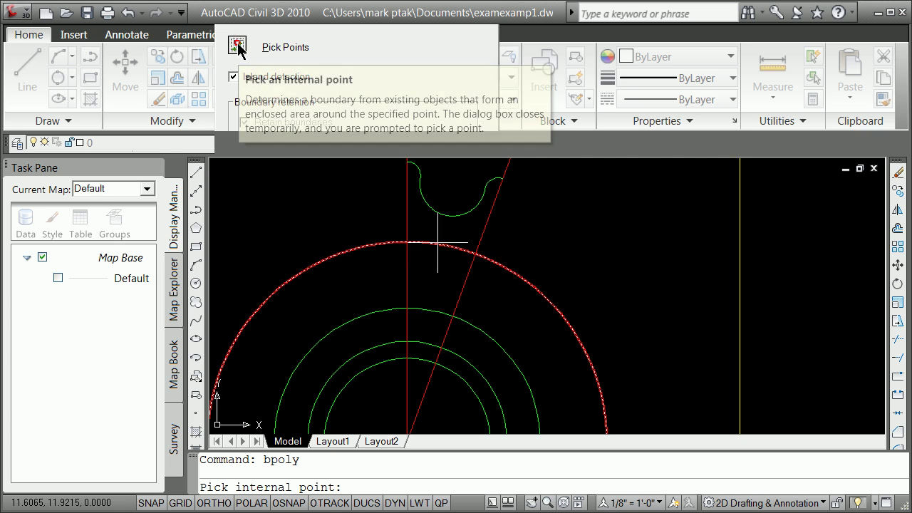
left_click(446, 233)
key("Return")
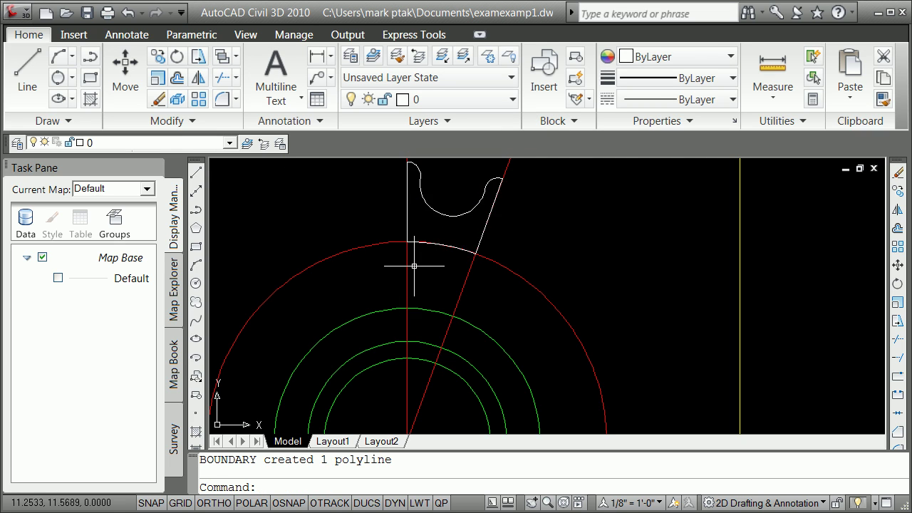
- Define the boundary polyline as a block named tooth, with its base point where the vertical centerline meets the offset circle
type("-b")
key("Return")
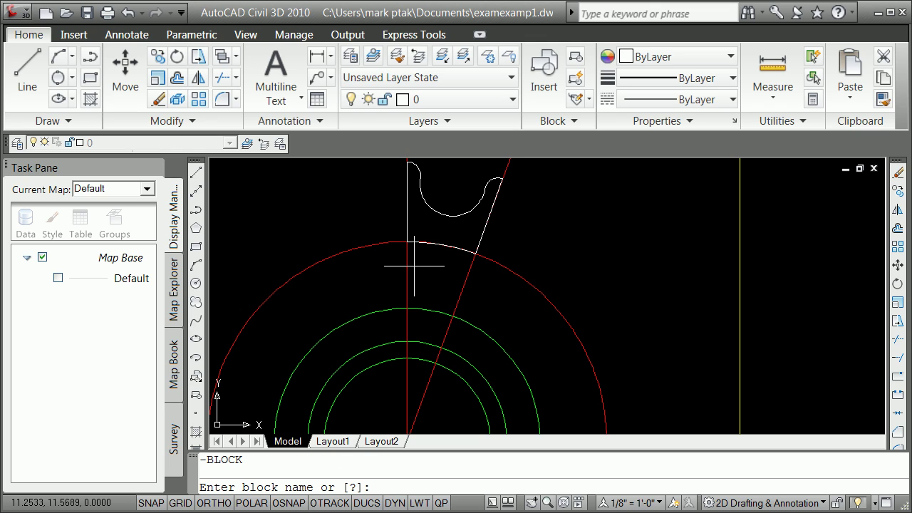
type("tooth")
key("Return")
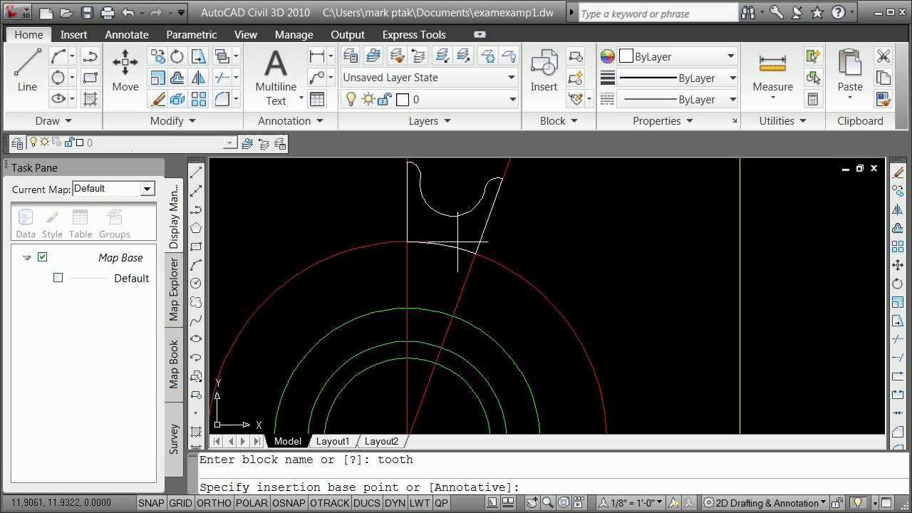
key("Return")
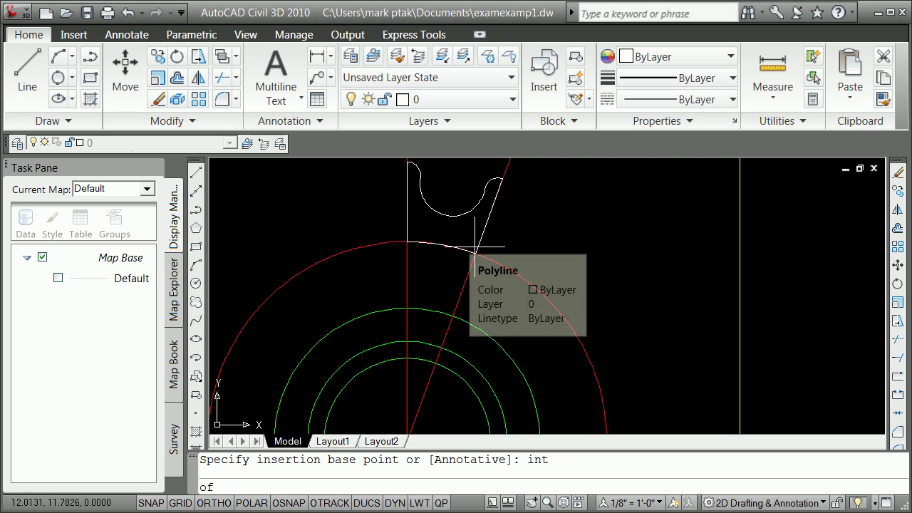
left_click(407, 242)
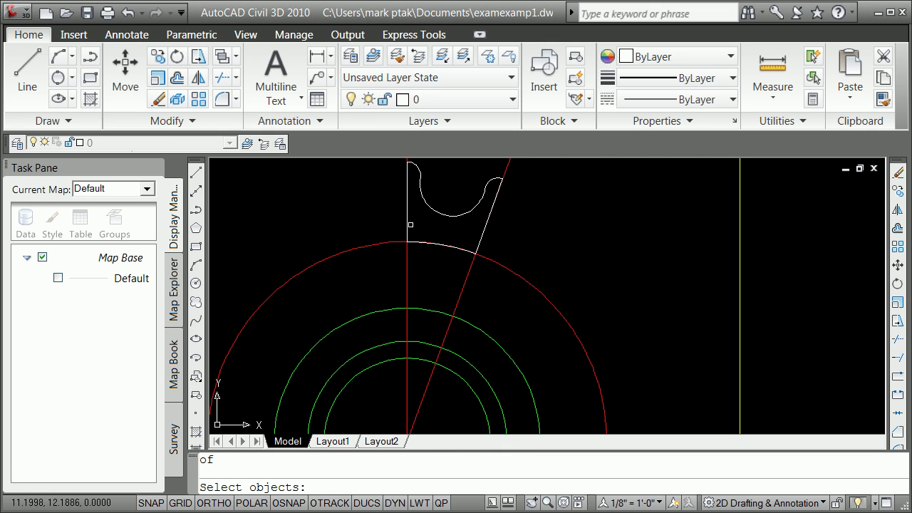
left_click(406, 220)
key("Return")
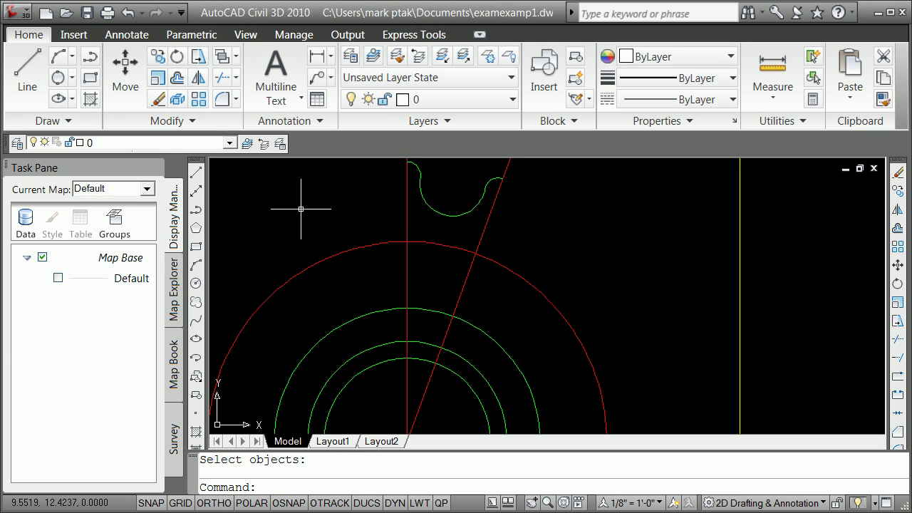
- Create a new layer named tooth and make it current
scroll(339, 232, "down", 4)
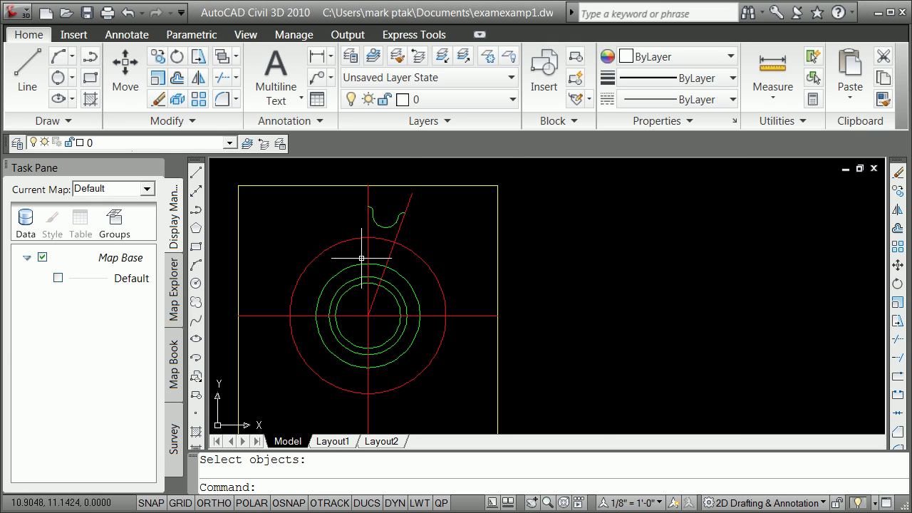
type("layer")
key("Return")
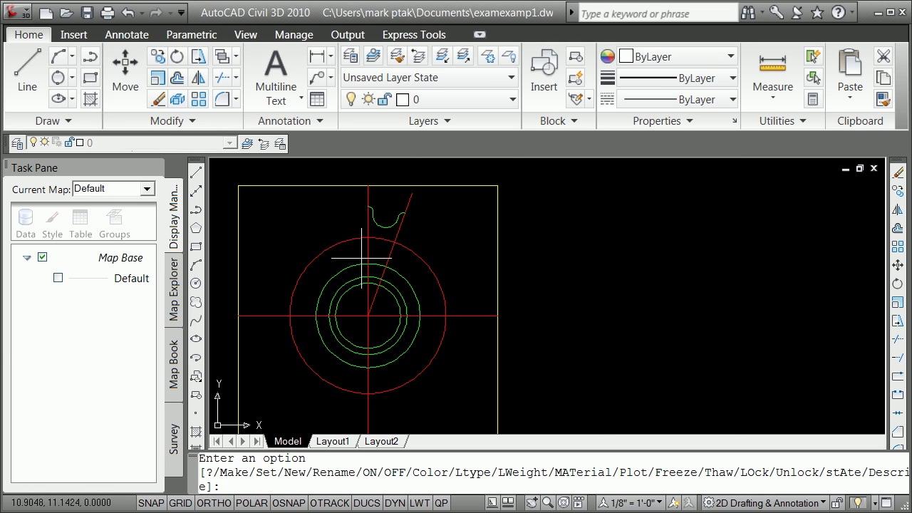
type("n")
key("Return")
type("tooth")
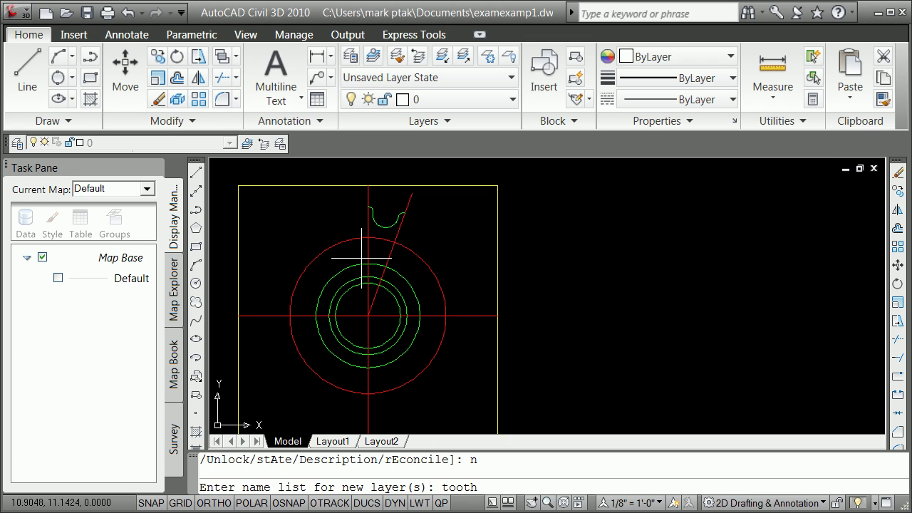
key("Return")
type("s")
key("Return")
type("tooth")
key("Return")
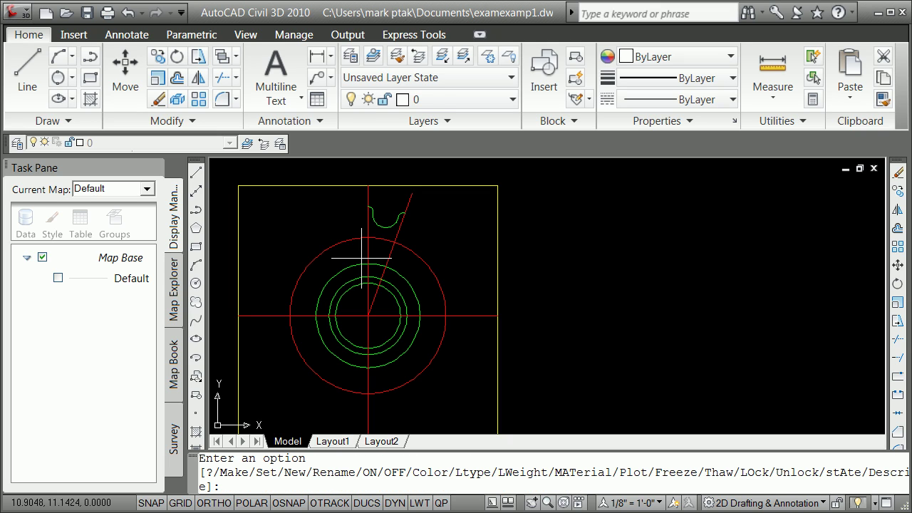
key("Return")
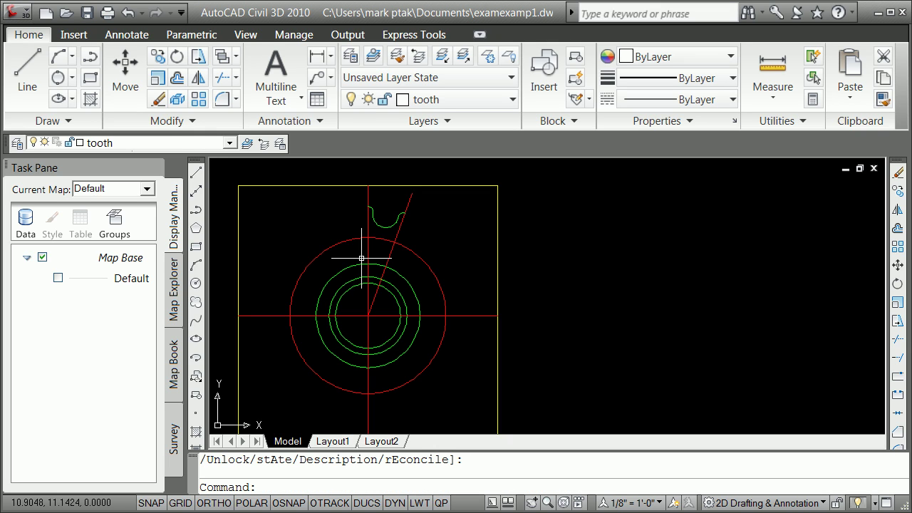
- Set the color of the tooth layer to blue
type("-la")
key("Return")
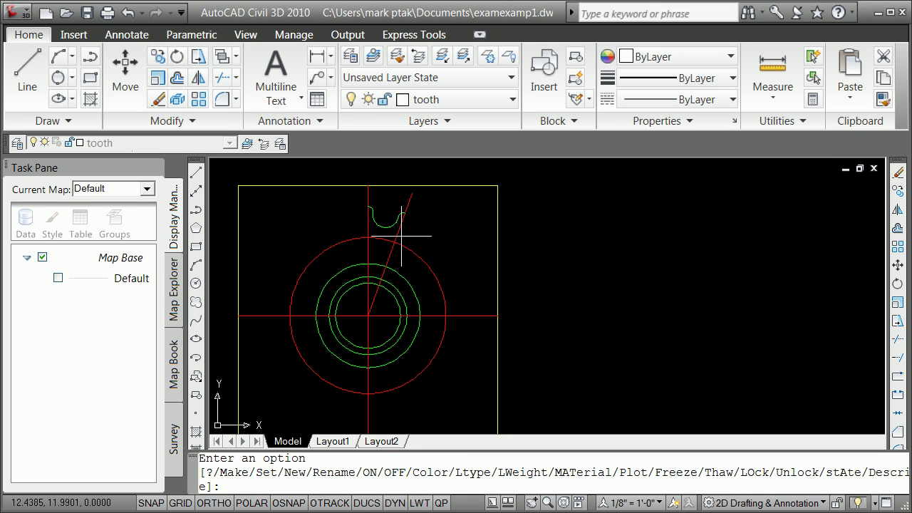
key("Return")
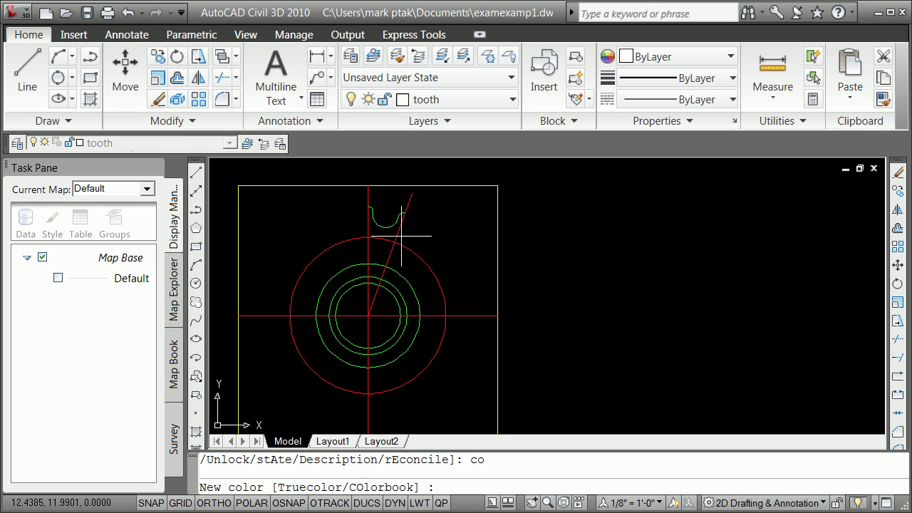
type("blue")
key("Return")
type("tooth")
key("Return")
key("Return")
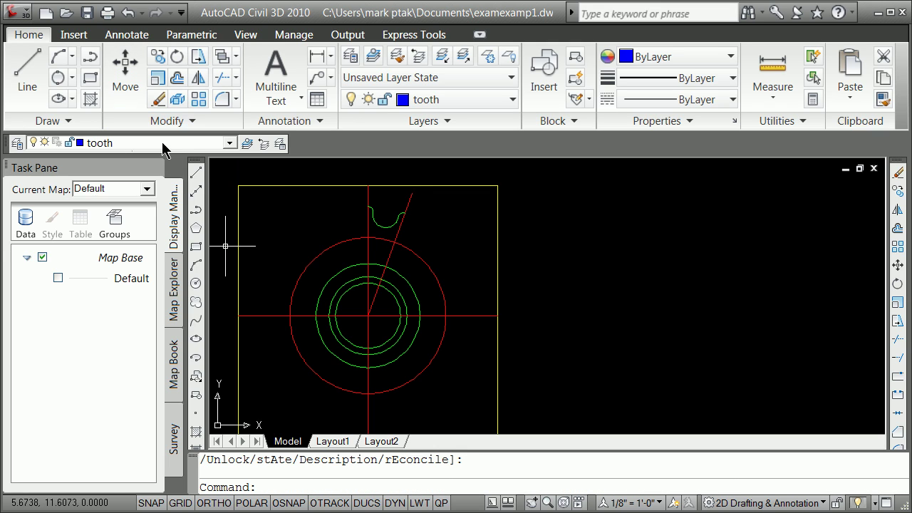
- Insert the tooth block at scale 1 and angle 0 at the intersection of the vertical centerline and the red offset circle
type("insert")
key("Return")
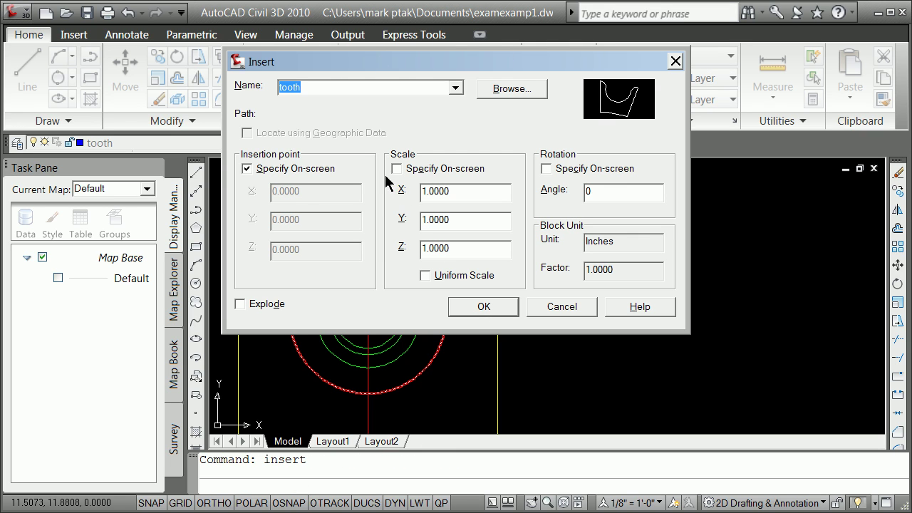
left_click(489, 311)
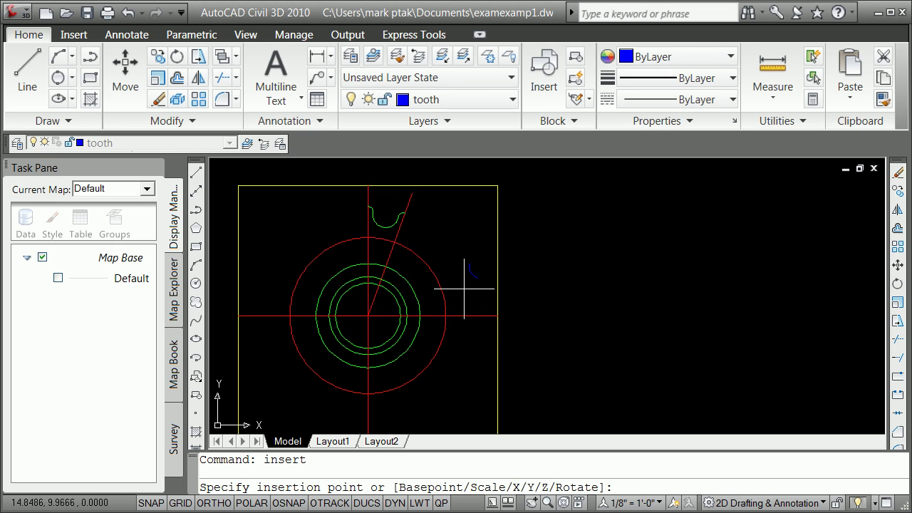
scroll(385, 265, "up", 2)
scroll(328, 214, "down", 3)
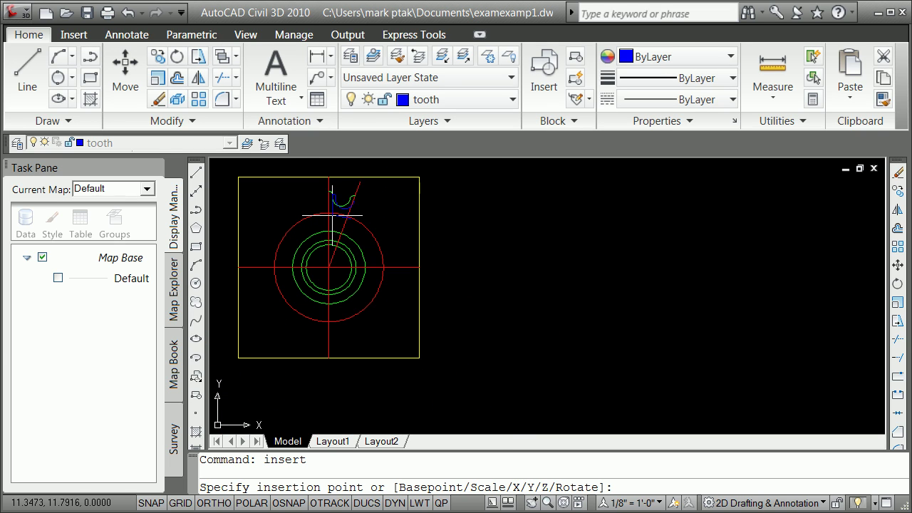
right_click(332, 221, "shift")
left_click(381, 292)
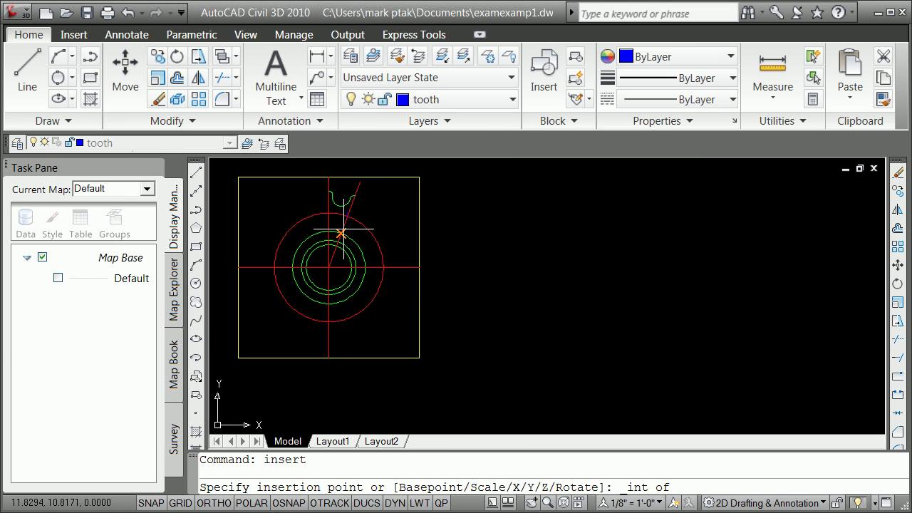
left_click(328, 212)
scroll(335, 203, "up", 4)
scroll(339, 205, "down", 2)
scroll(336, 228, "up", 1)
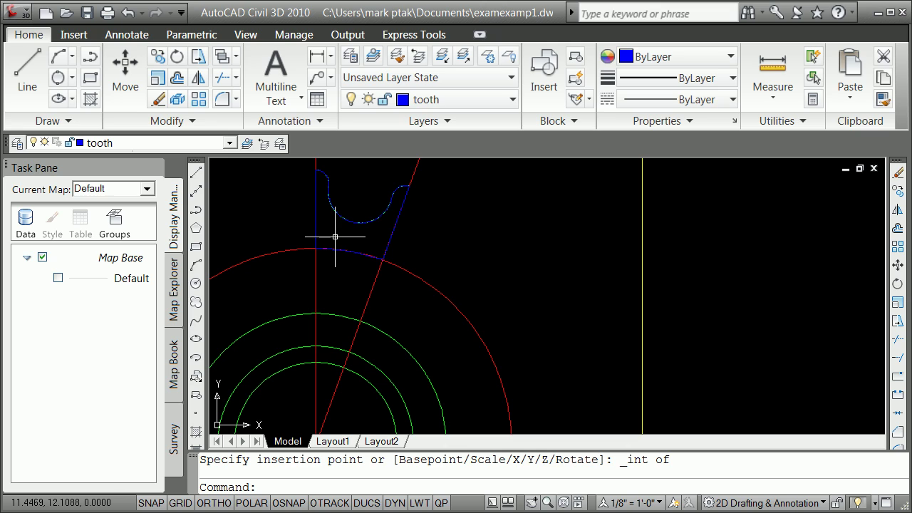
- Polar array the tooth block about the angled line's endpoint at the circles' center, with 18 rotated items filling 360 degrees
scroll(429, 313, "down", 2)
type("-ar")
key("Return")
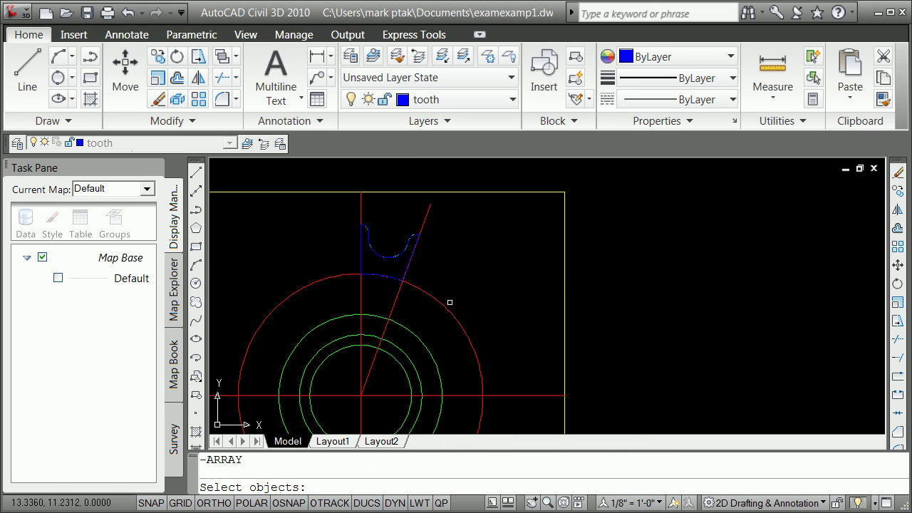
left_click(362, 251)
key("Return")
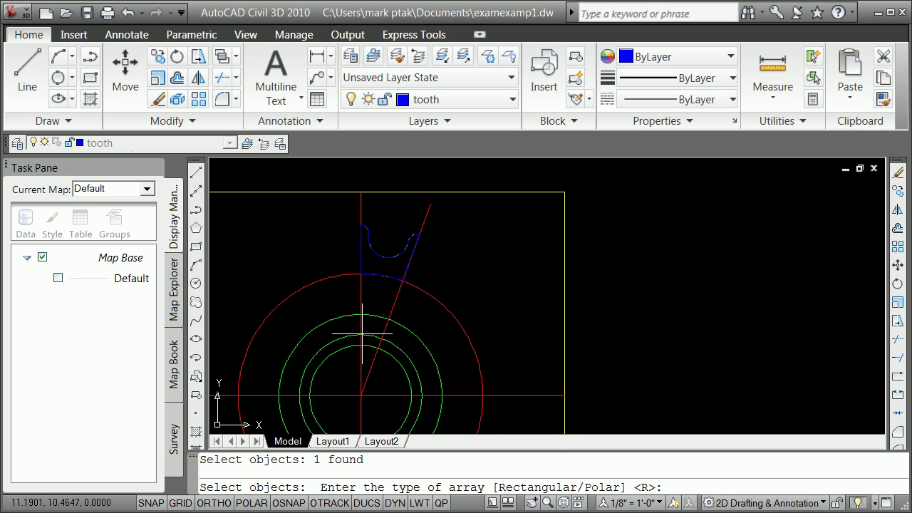
type("p")
key("Return")
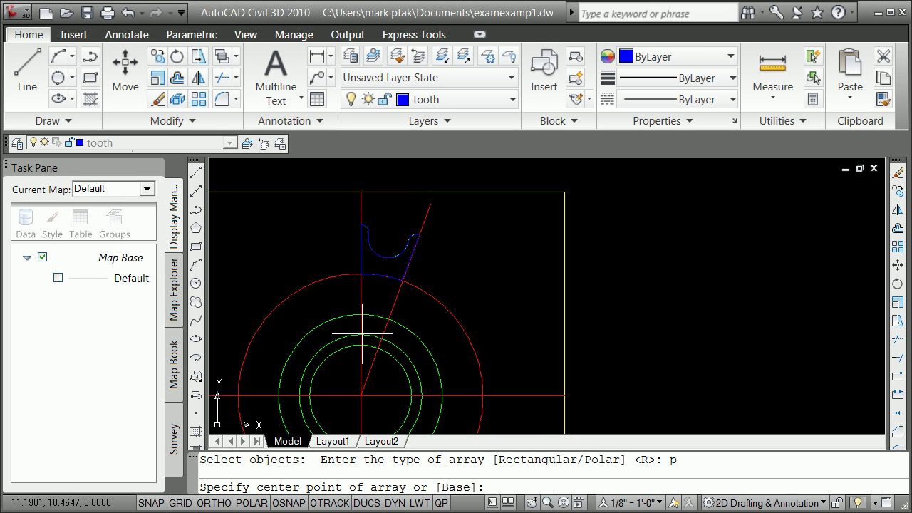
type("end")
key("Return")
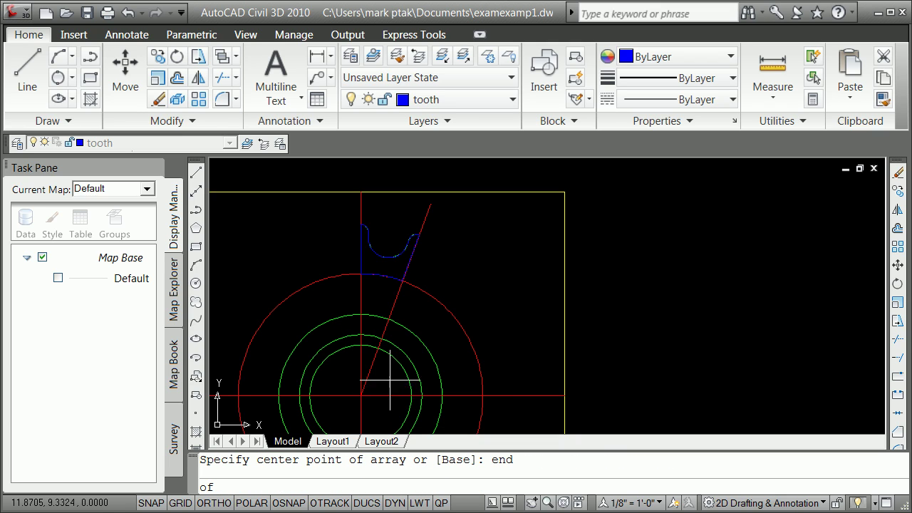
left_click(361, 397)
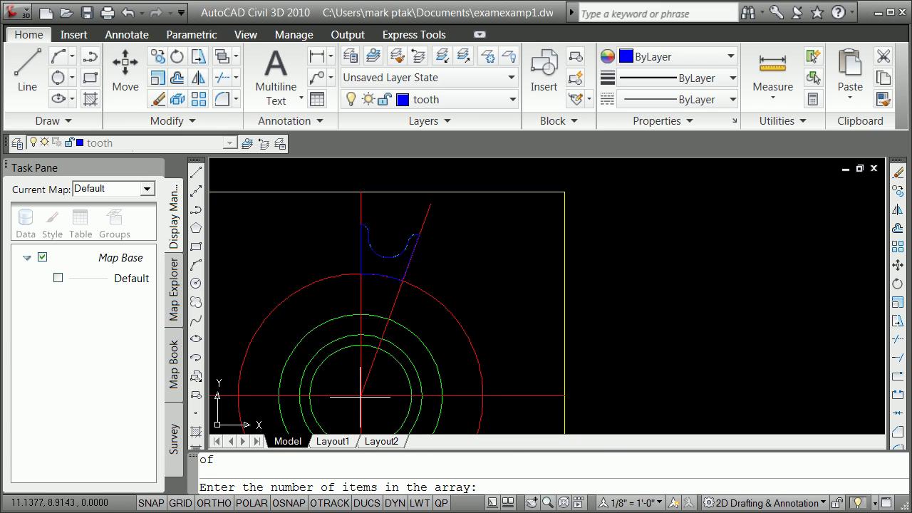
key("Return")
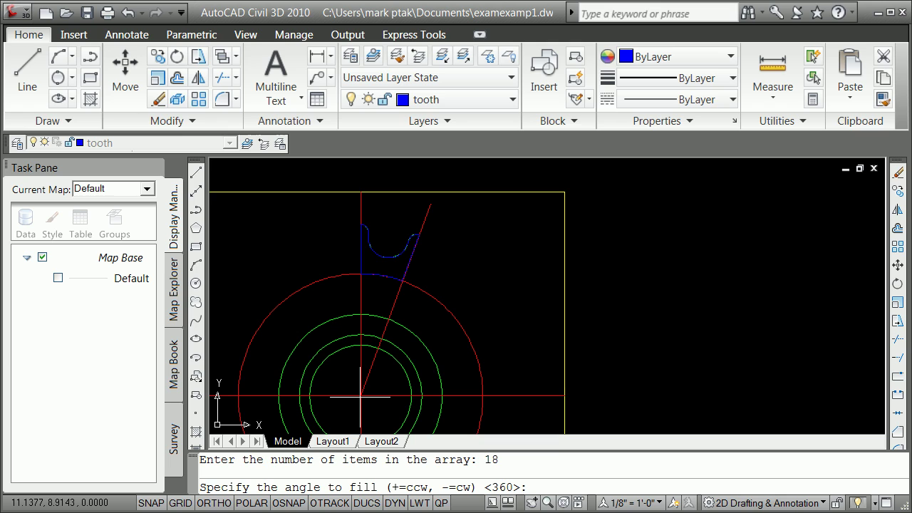
key("Return")
type("y")
key("Return")
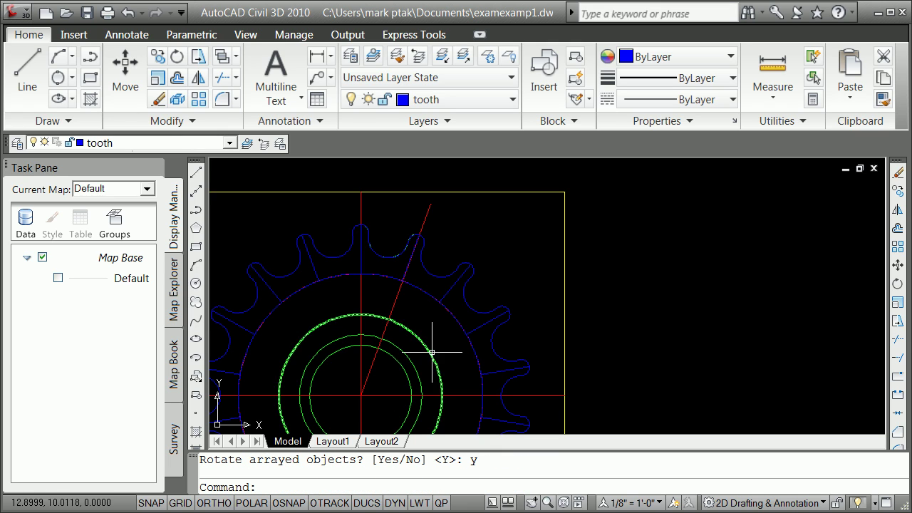
scroll(428, 353, "down", 3)
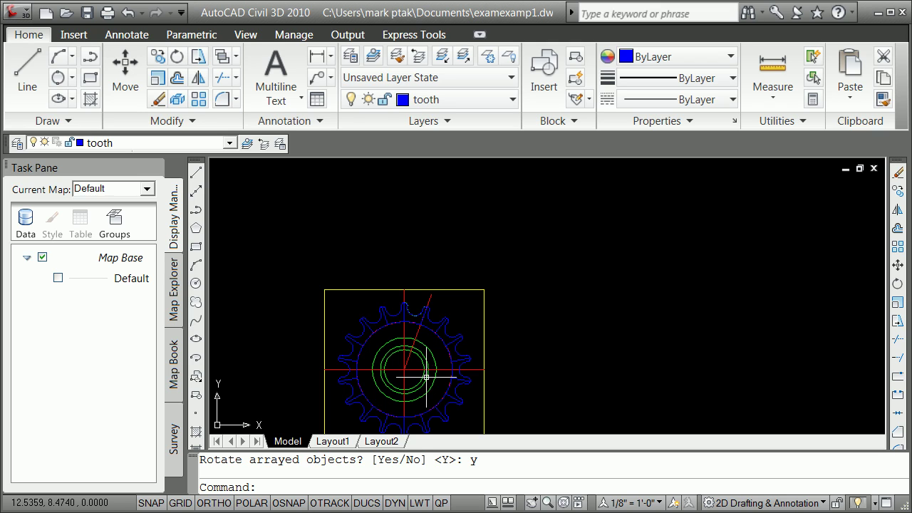